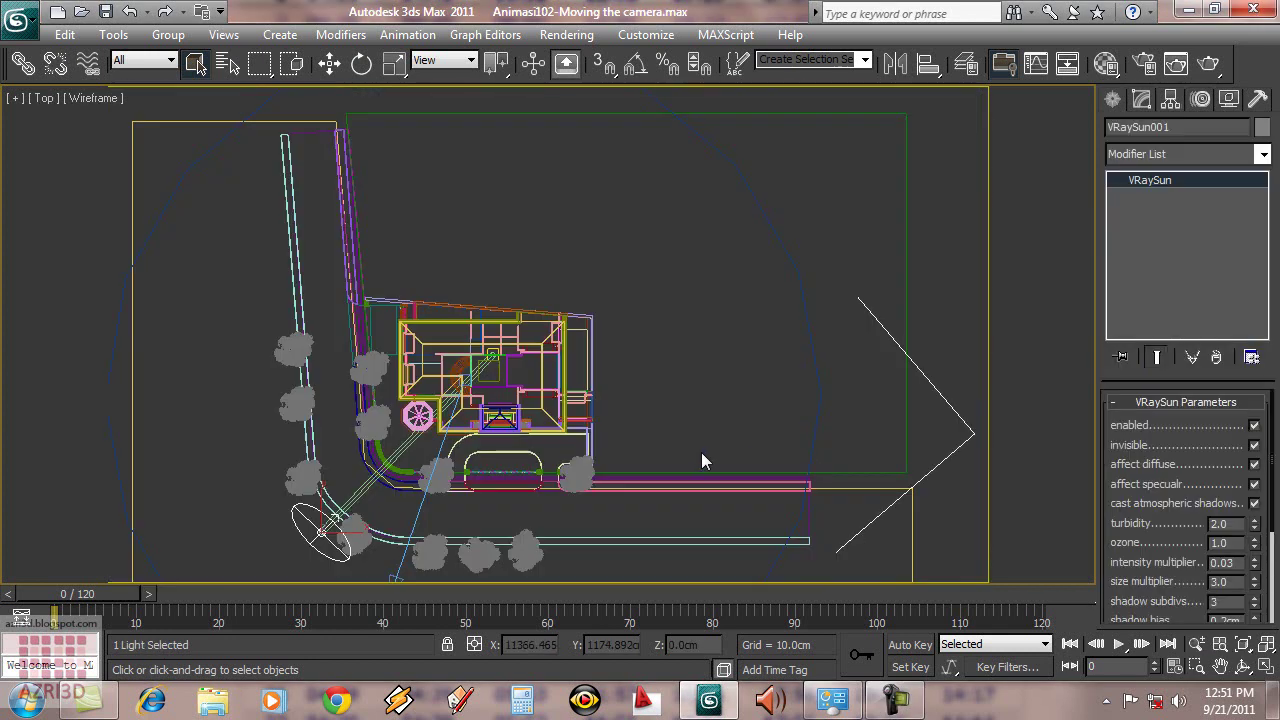
Set the VRaySun's size multiplier to 1.
middle_click_drag(701, 452, 831, 391)
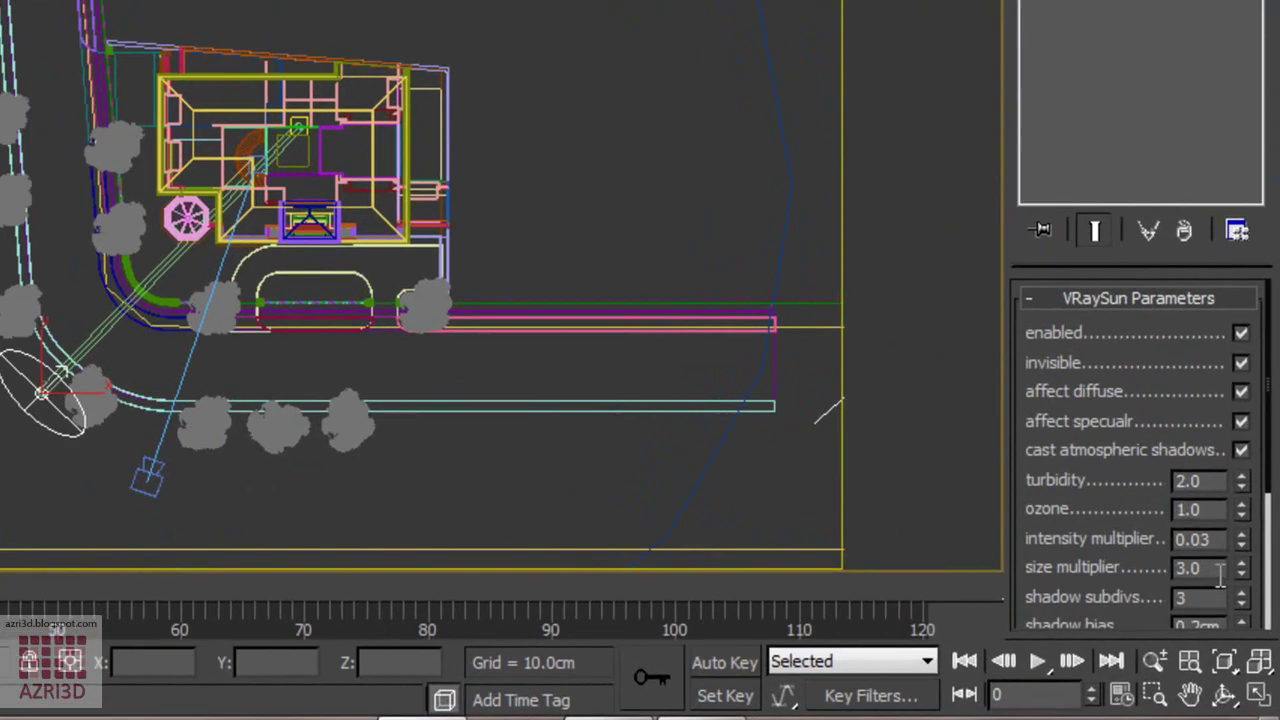
double_click(1232, 584)
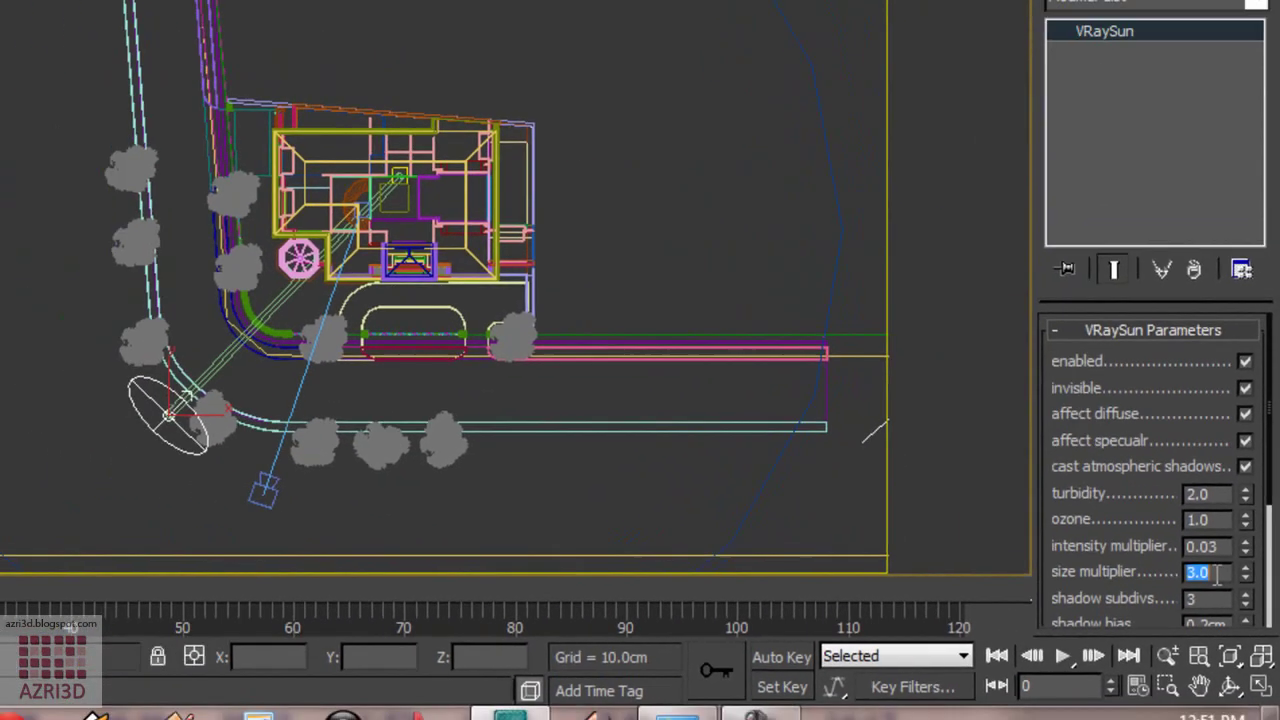
type("1")
key("Return")
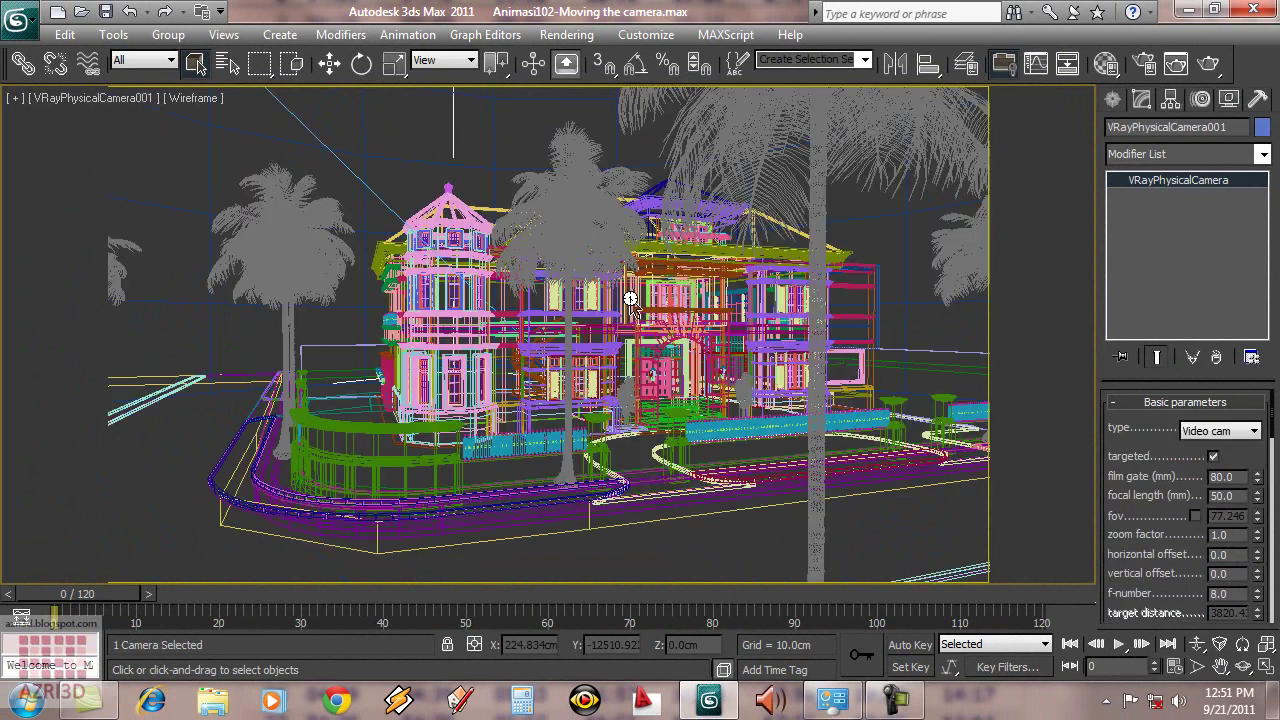
Shade the camera view and hide the palm trees through the layer manager.
key("F3")
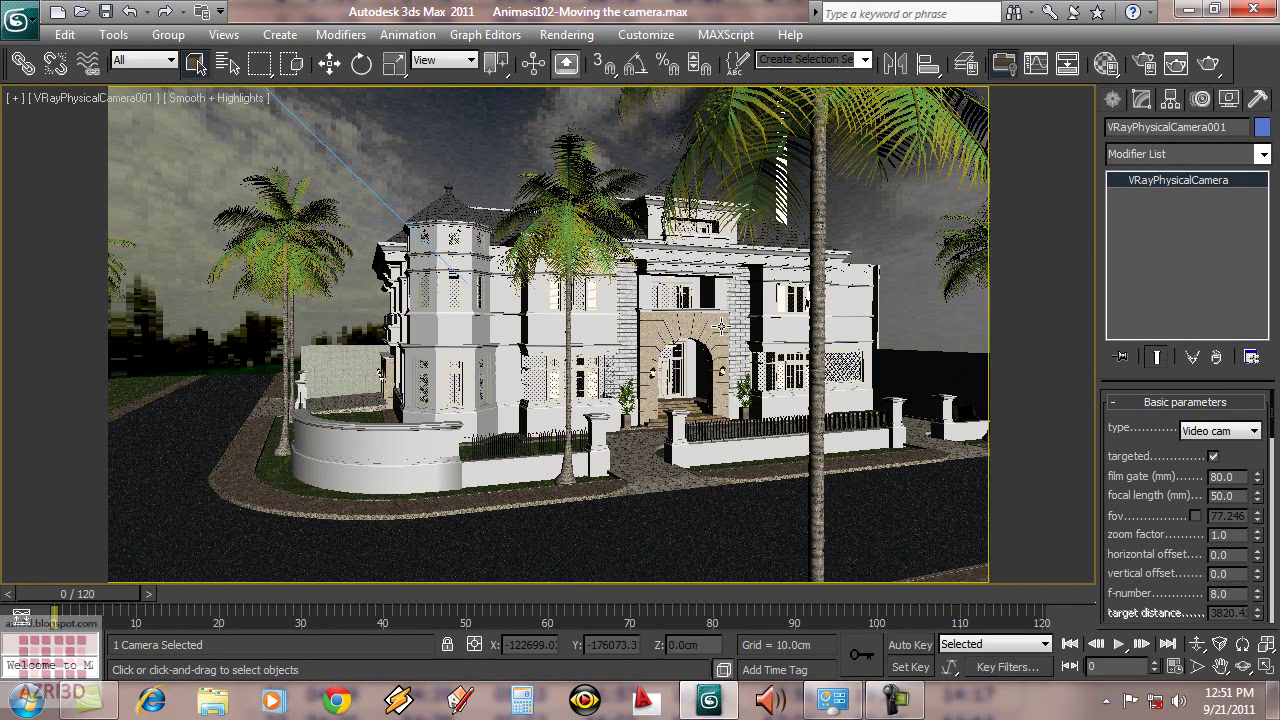
left_click(966, 63)
scroll(850, 270, "down", 2)
left_click(842, 306)
left_click(1032, 131)
In the wireframe front view, create a VRay plane light over the upper-floor window beside the tower, about 135 cm half-length and 90 cm half-width.
left_click(568, 378)
key("f")
key("F3")
scroll(550, 413, "down", 3)
scroll(550, 413, "up", 4)
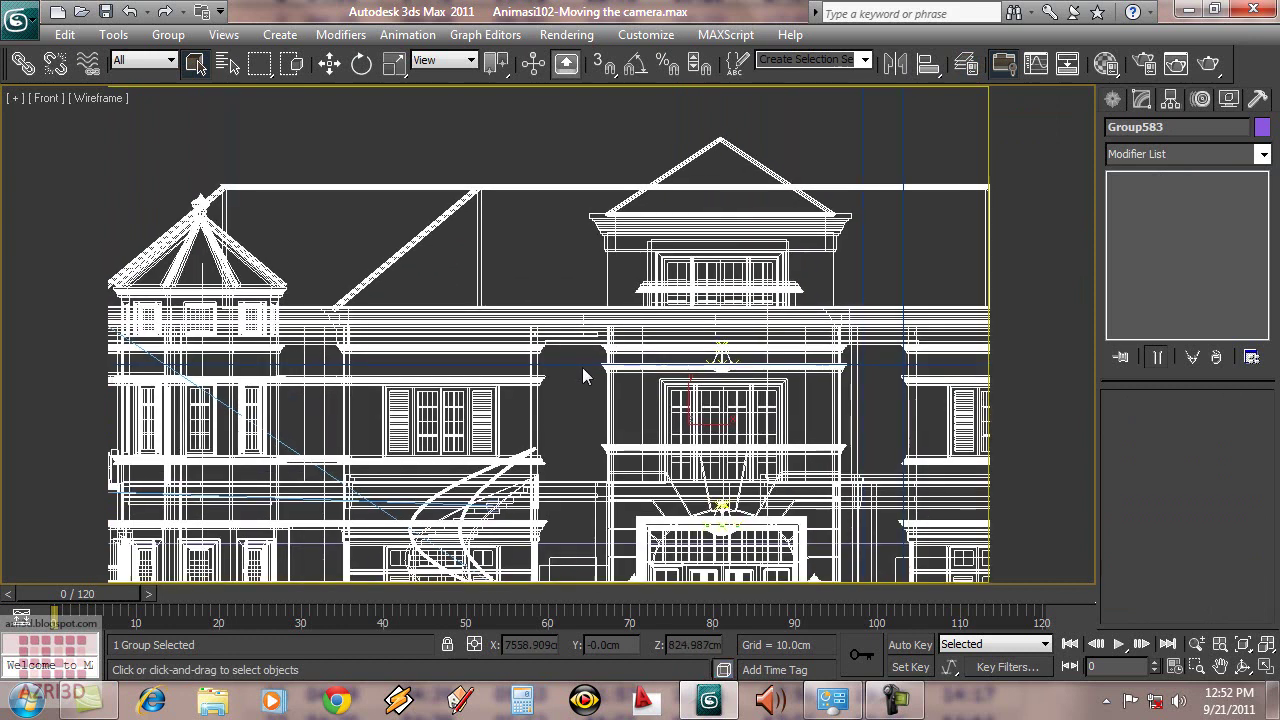
left_click(1113, 99)
left_click(1170, 134)
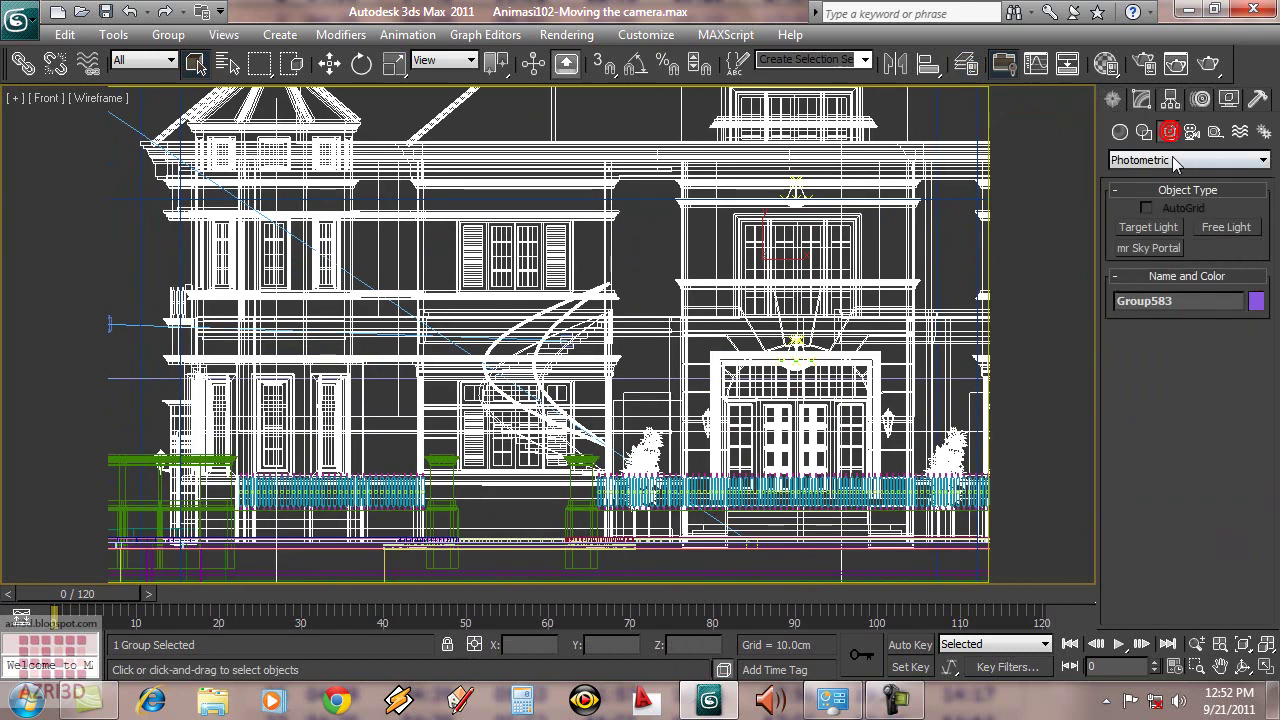
left_click(1140, 160)
left_click(1156, 209)
left_click(1150, 226)
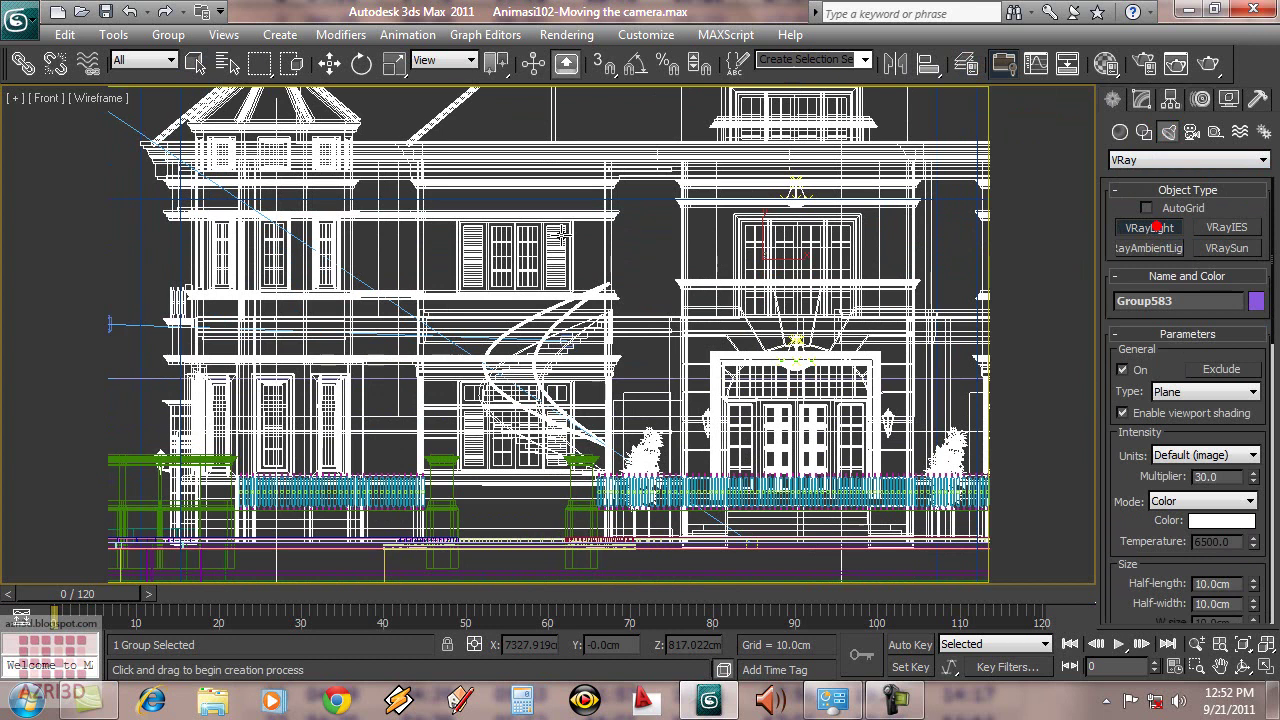
left_click_drag(466, 219, 570, 293)
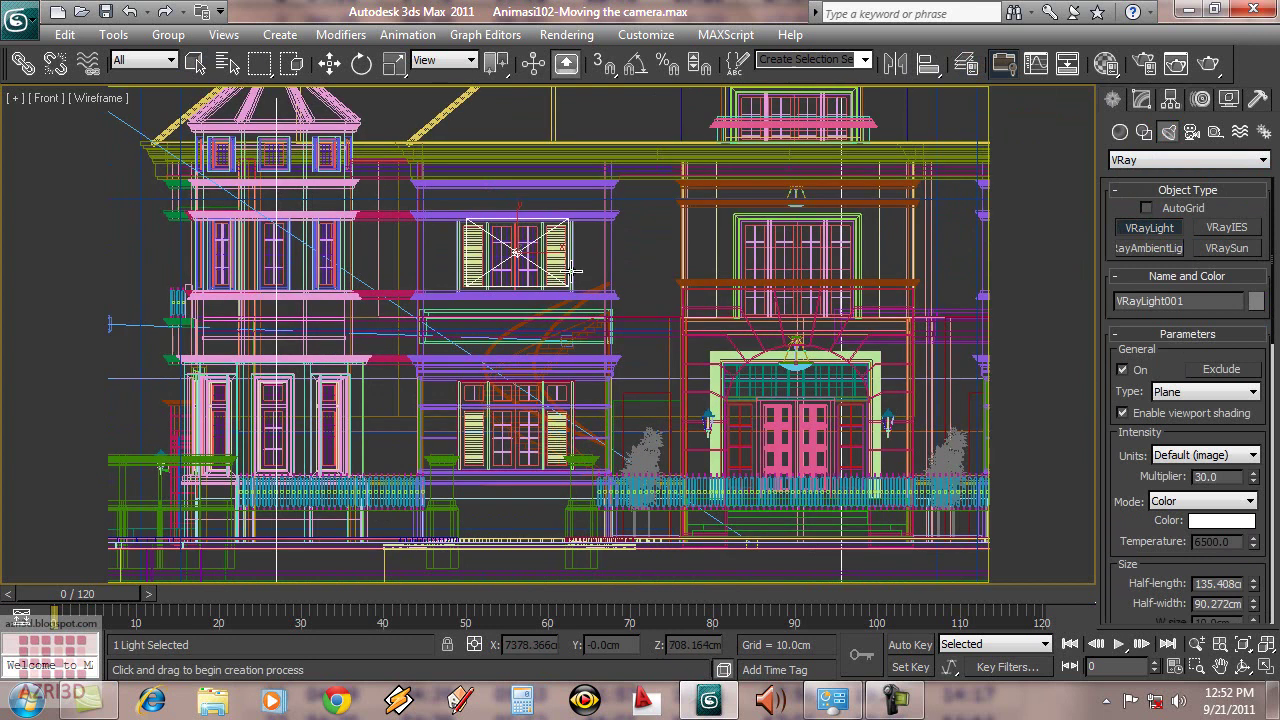
right_click(573, 288)
Make the new window light invisible in its options.
key("w")
key("z")
left_click(1140, 100)
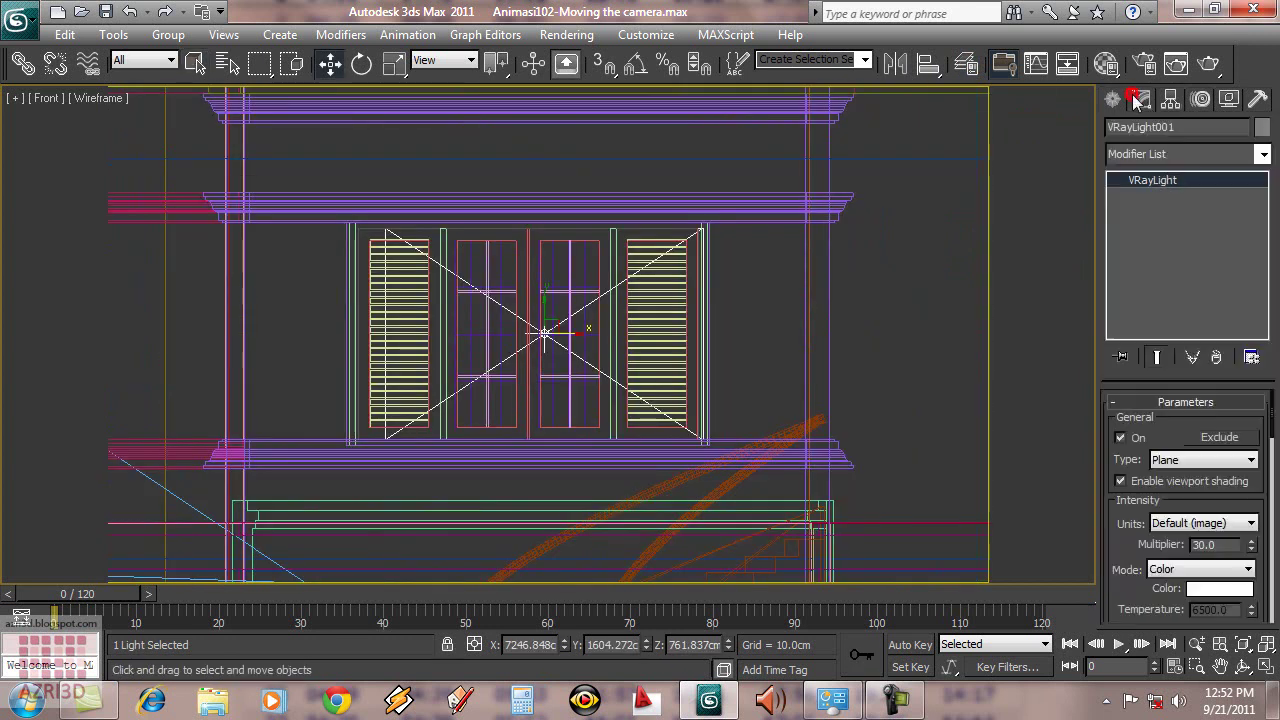
left_click_drag(1172, 419, 1177, 217)
left_click_drag(1128, 446, 1165, 444)
left_click(1159, 575)
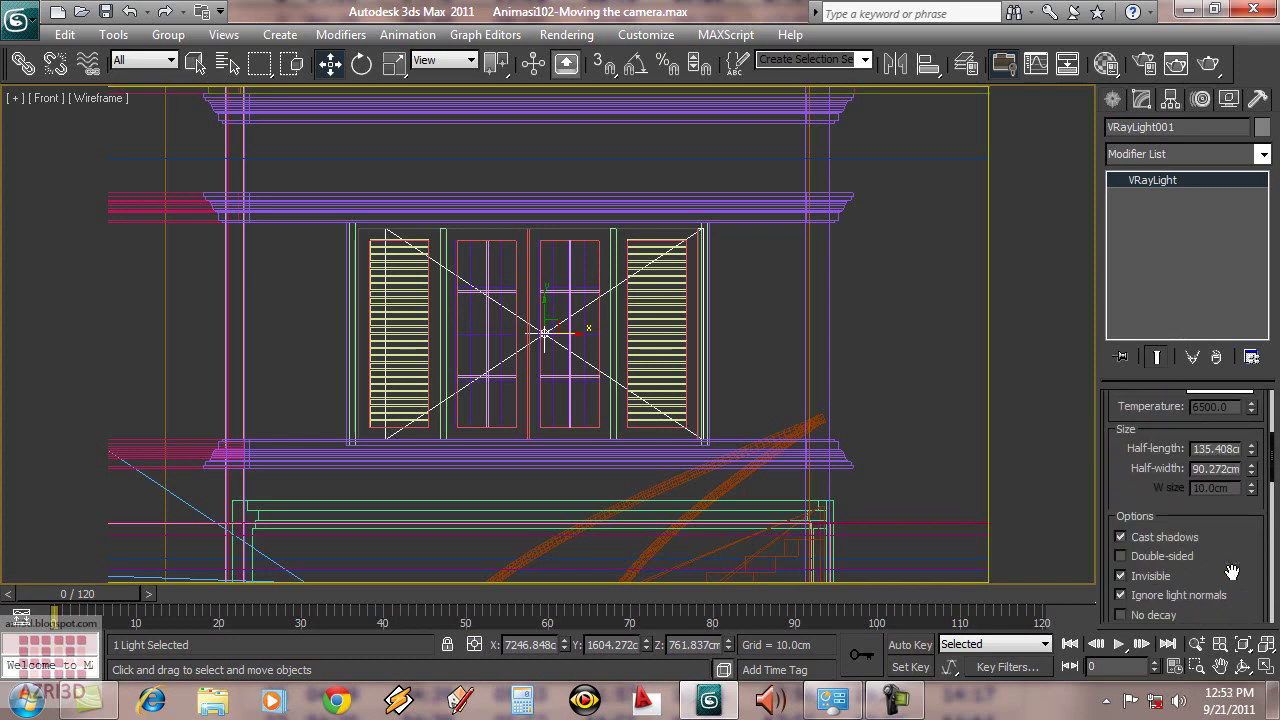
left_click_drag(1232, 572, 1237, 487)
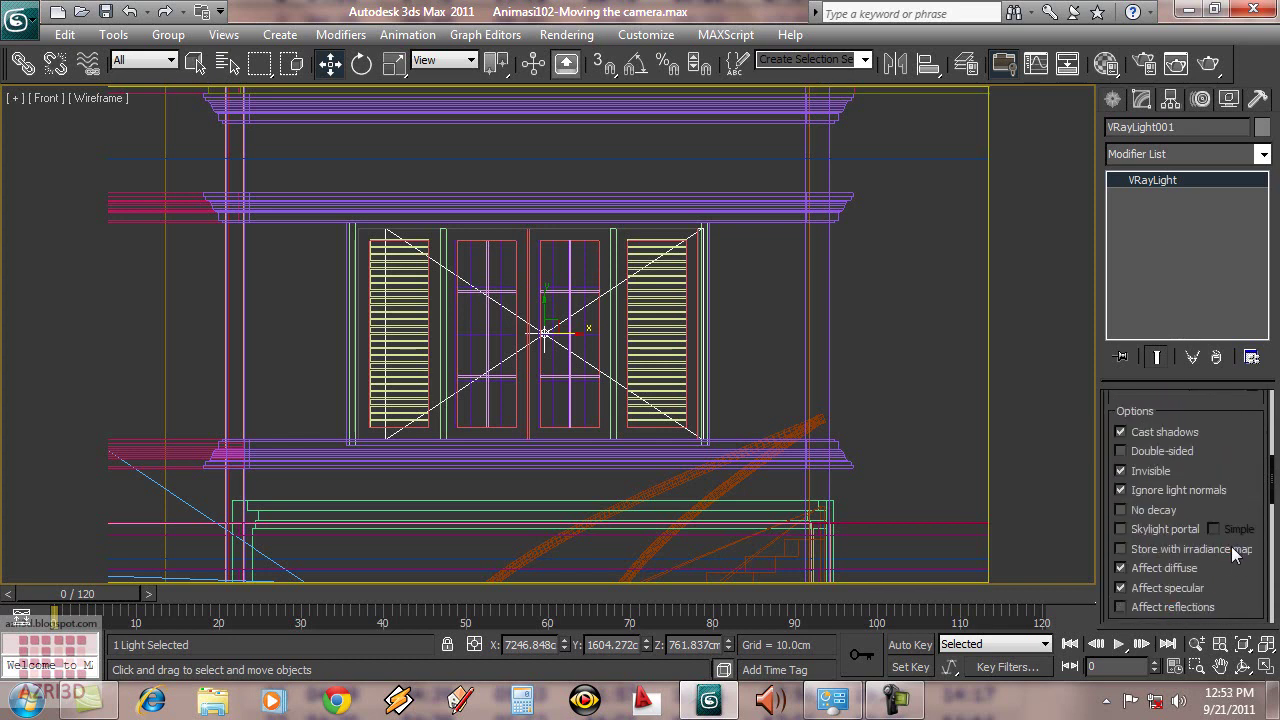
scroll(1240, 460, "up", 5)
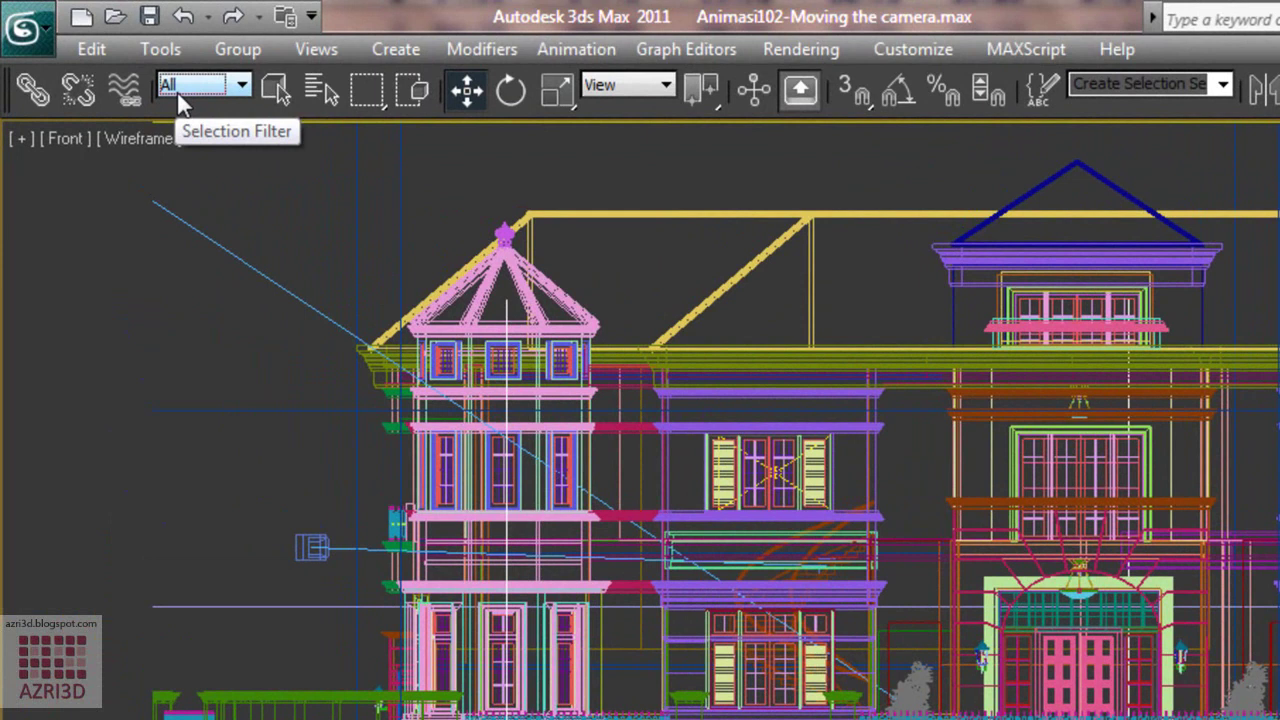
Restrict the selection filter to Lights and select the window light.
left_click(128, 61)
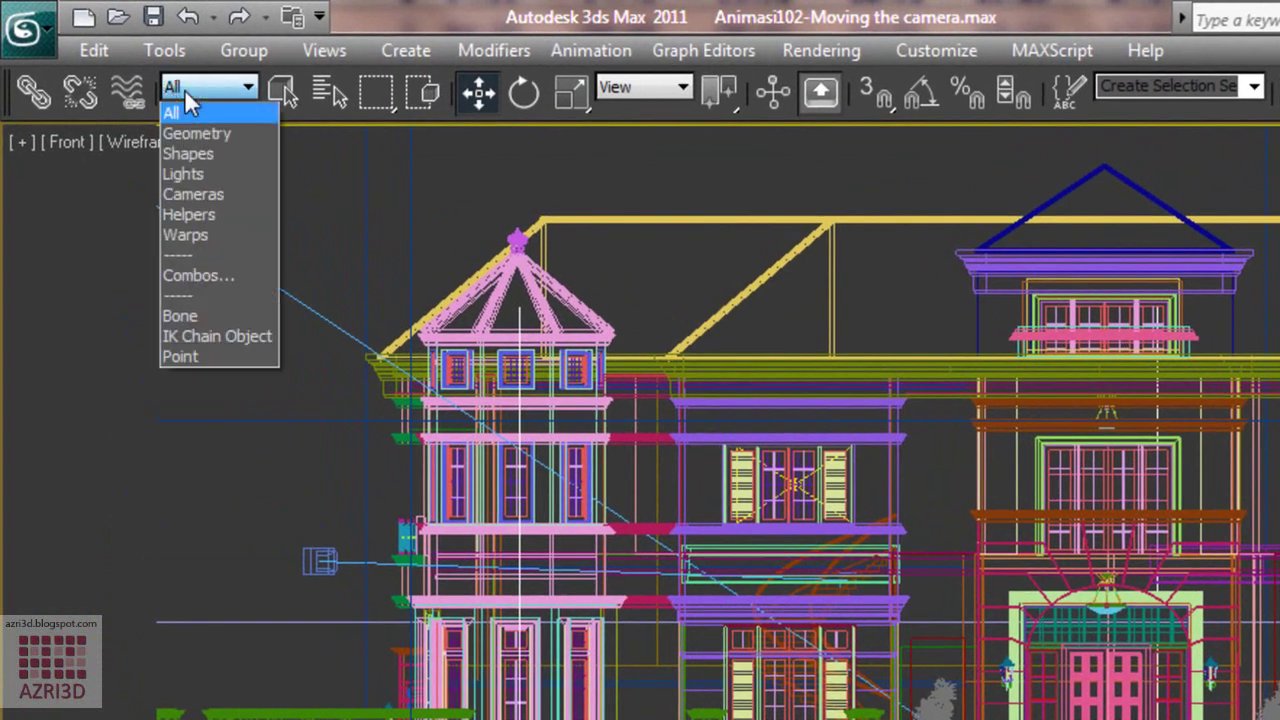
left_click(188, 172)
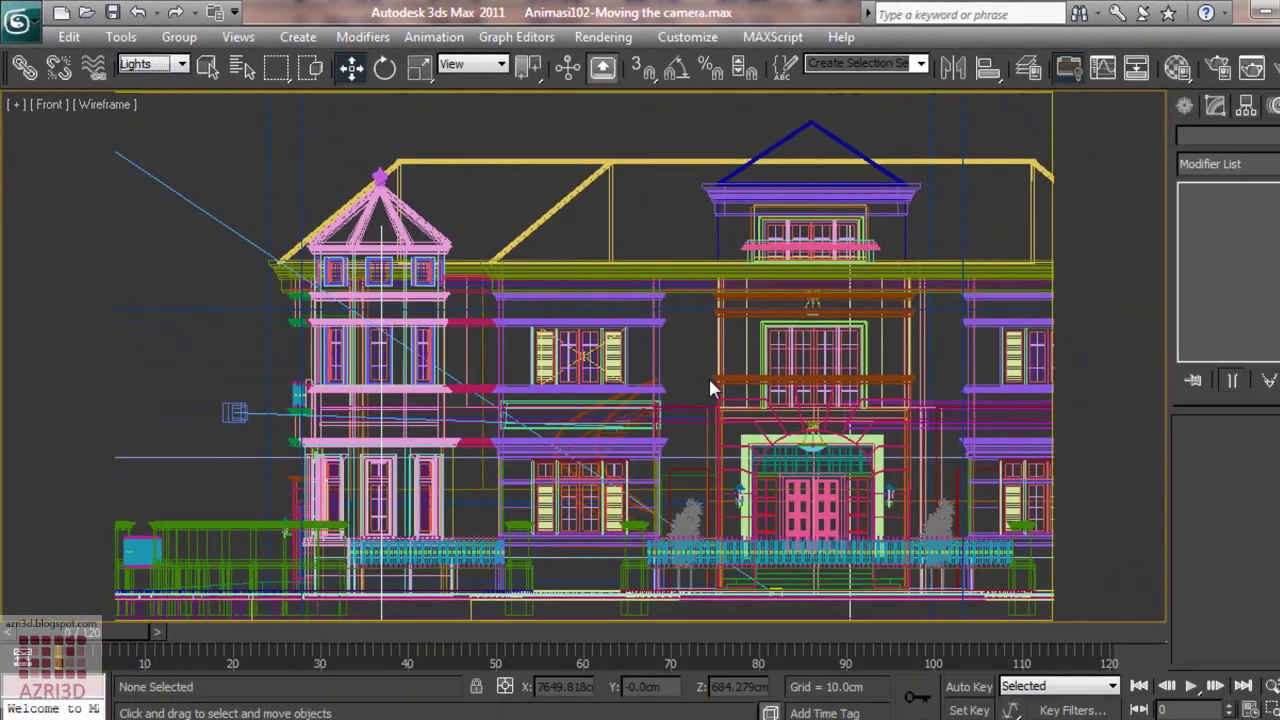
left_click(648, 258)
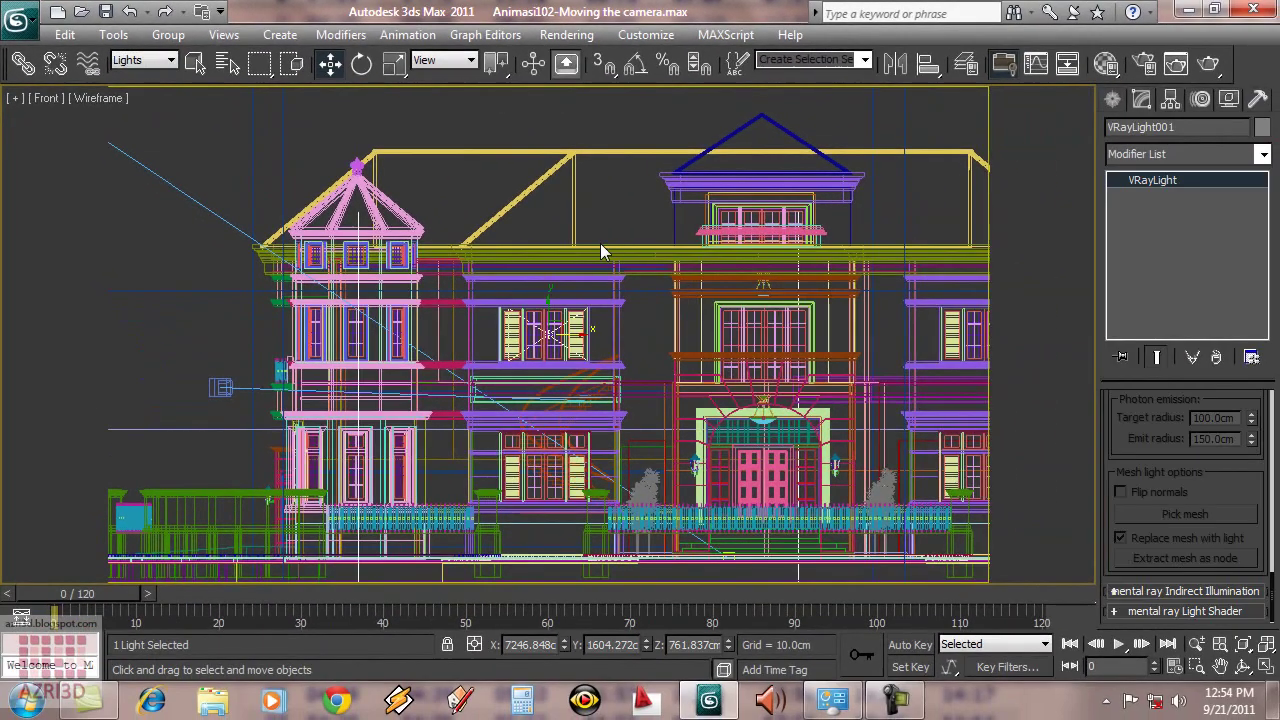
left_click(613, 287)
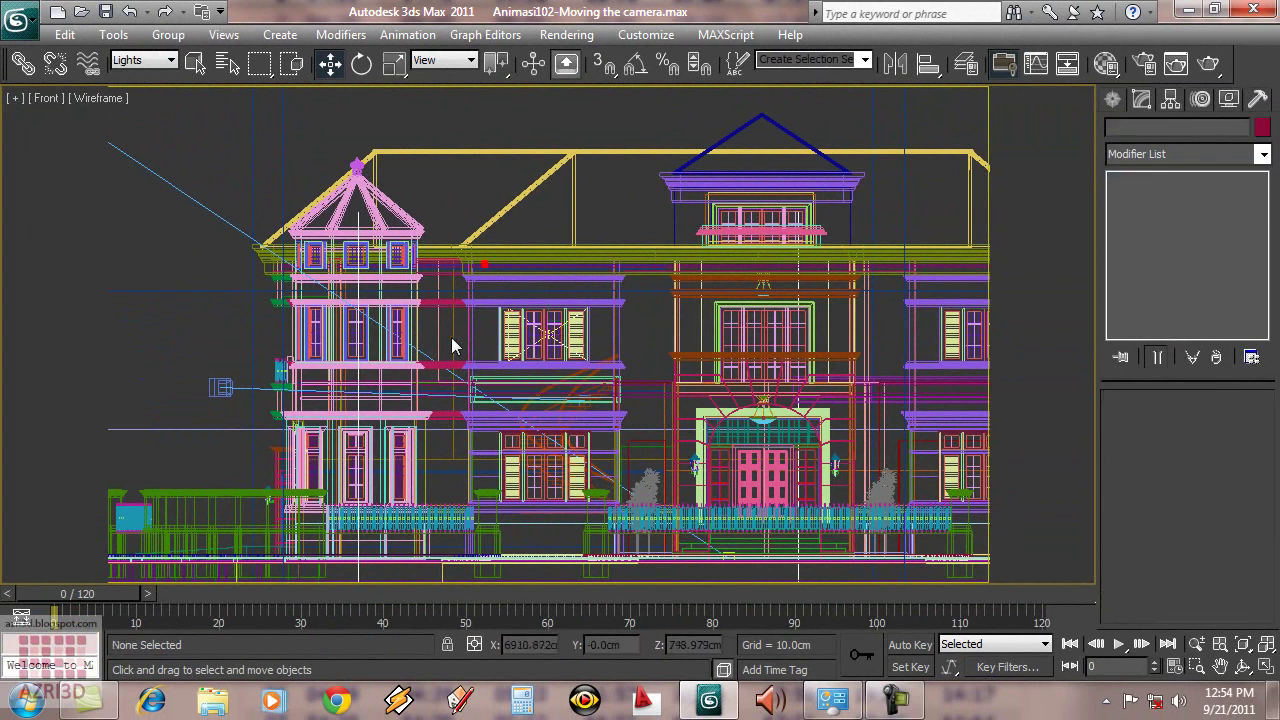
left_click(559, 331)
Clone the window light as one instance onto the ground-floor window directly below.
middle_click_drag(806, 344, 607, 296)
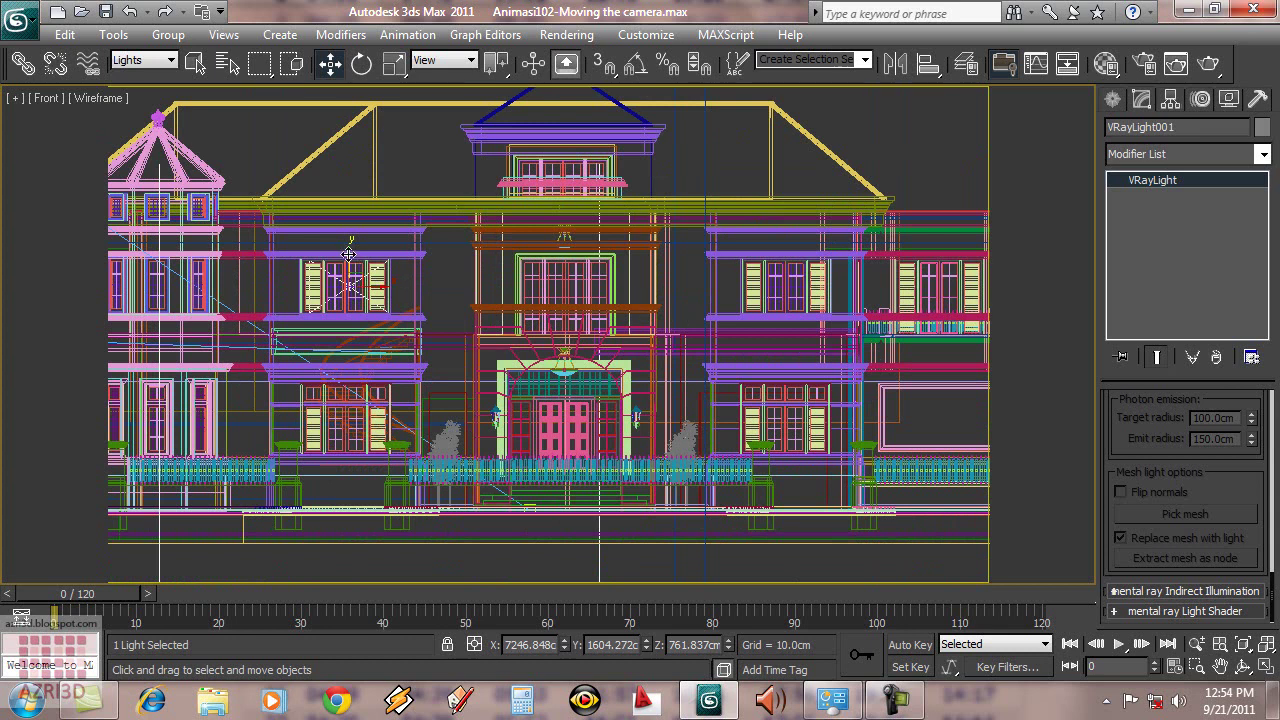
left_click_drag(348, 254, 350, 394, "shift")
left_click(560, 307)
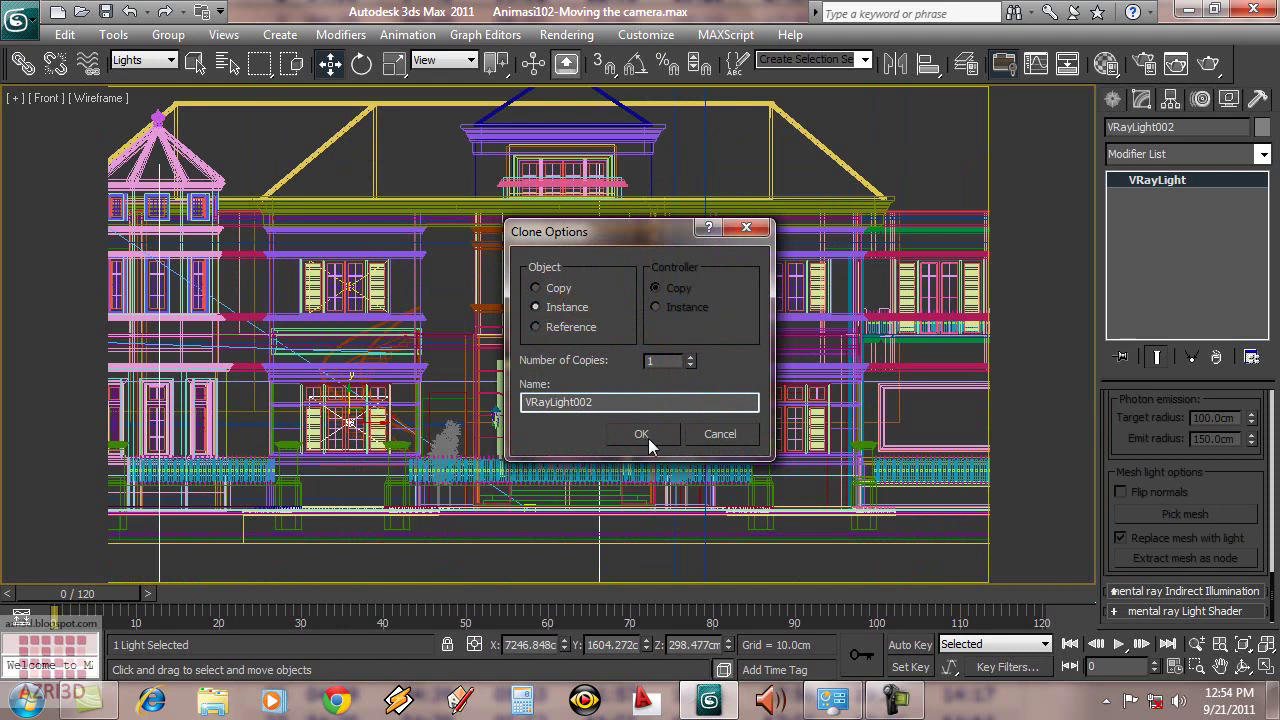
left_click(641, 433)
Clone the window light onto the remaining front windows and the central entrance door.
mouse_move(361, 411)
left_mouse_down("shift")
mouse_move(581, 409)
mouse_move(572, 282)
mouse_move(790, 282)
left_mouse_up("shift")
left_click(658, 434)
left_click(654, 433)
left_click(652, 434)
left_click_drag(788, 282, 789, 402, "shift")
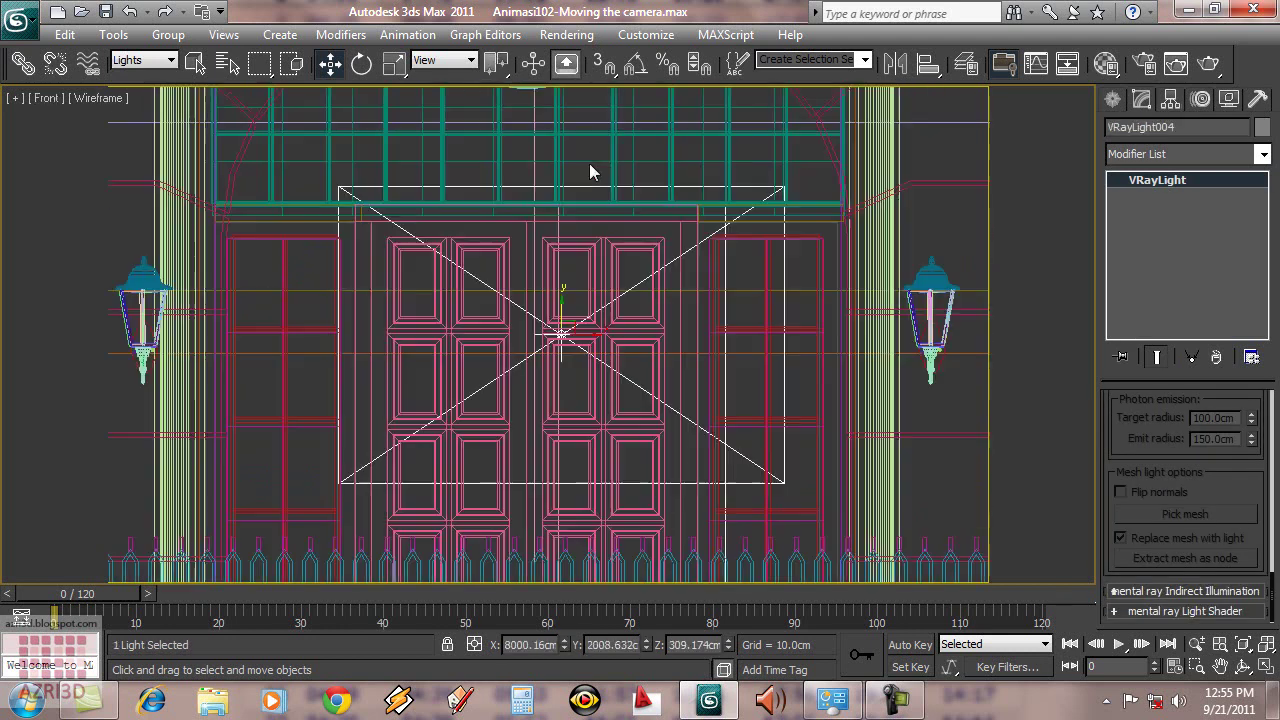
Clone the upper-floor window light across to the corner tower's upper floor.
scroll(485, 373, "down", 2)
middle_click_drag(410, 255, 485, 373)
scroll(485, 373, "down", 5)
left_click(263, 209)
left_click(400, 290)
scroll(420, 297, "up", 2)
middle_click_drag(420, 297, 623, 337)
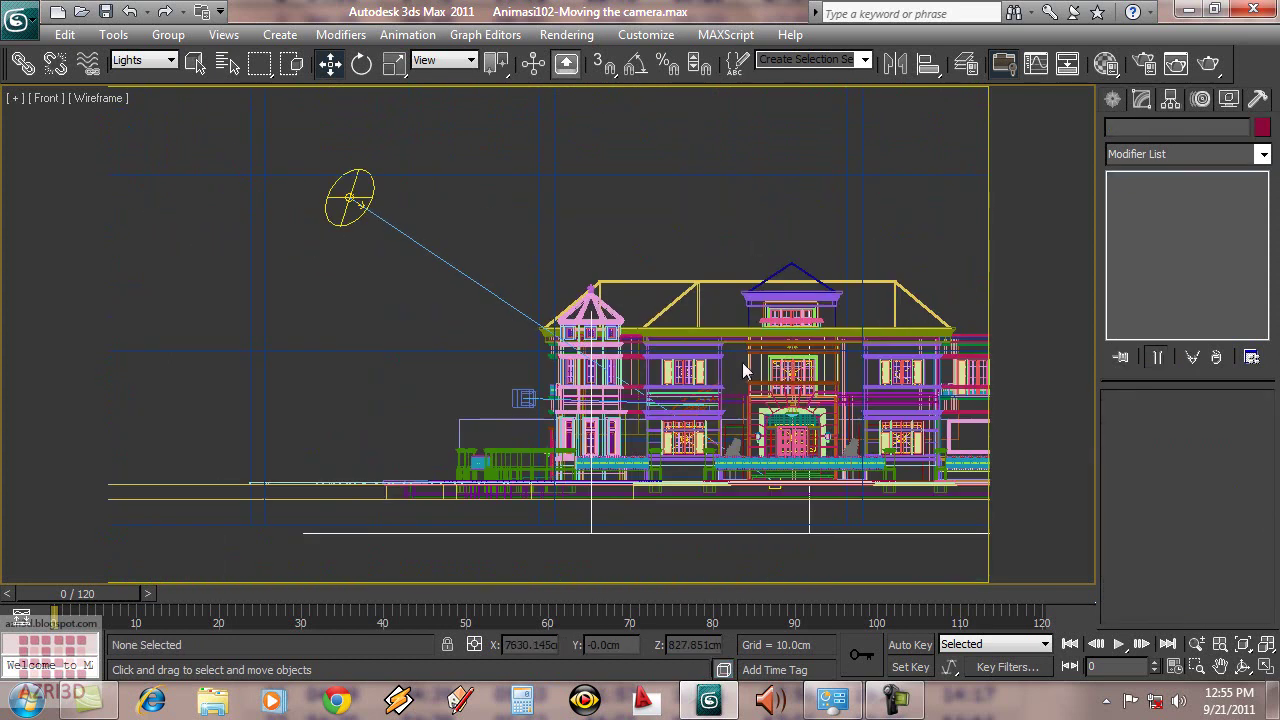
left_click_drag(700, 373, 576, 375)
left_click(650, 433)
scroll(562, 388, "up", 2)
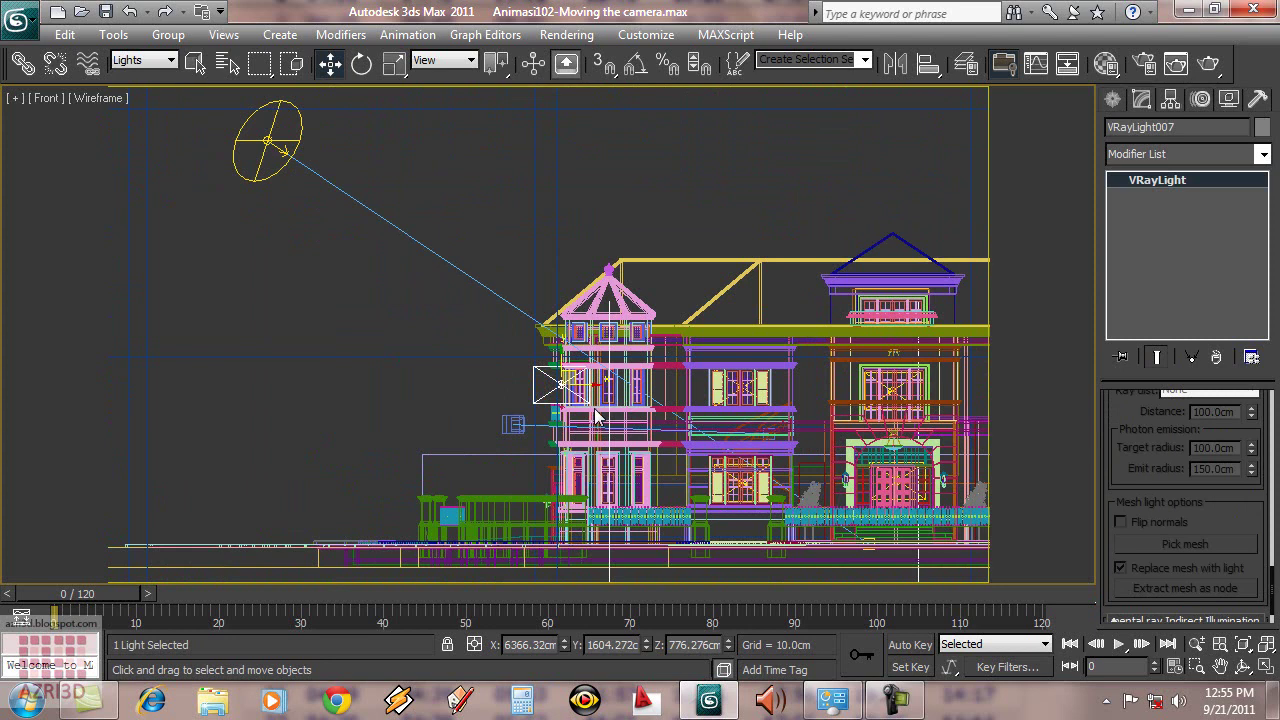
Reset the selection filter to All and rotate the tower light by -90 degrees about X so it faces down.
key("t")
scroll(603, 415, "down", 4)
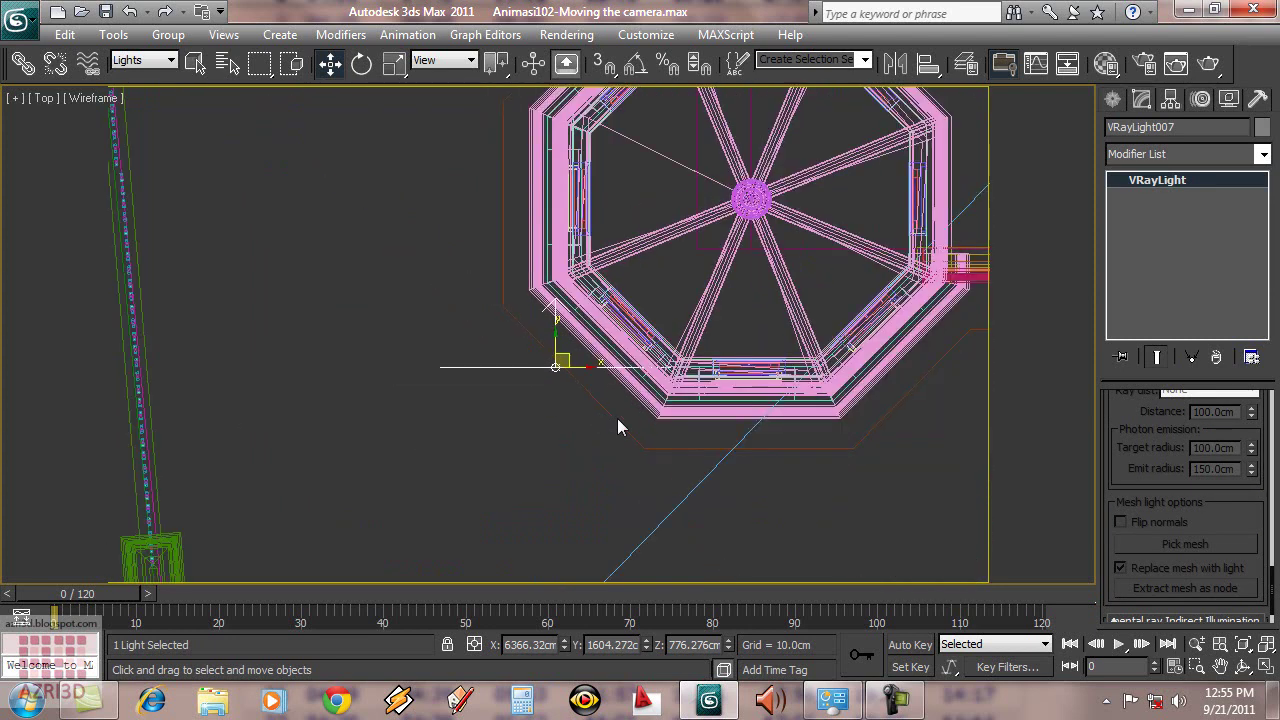
left_click(165, 60)
left_click(159, 79)
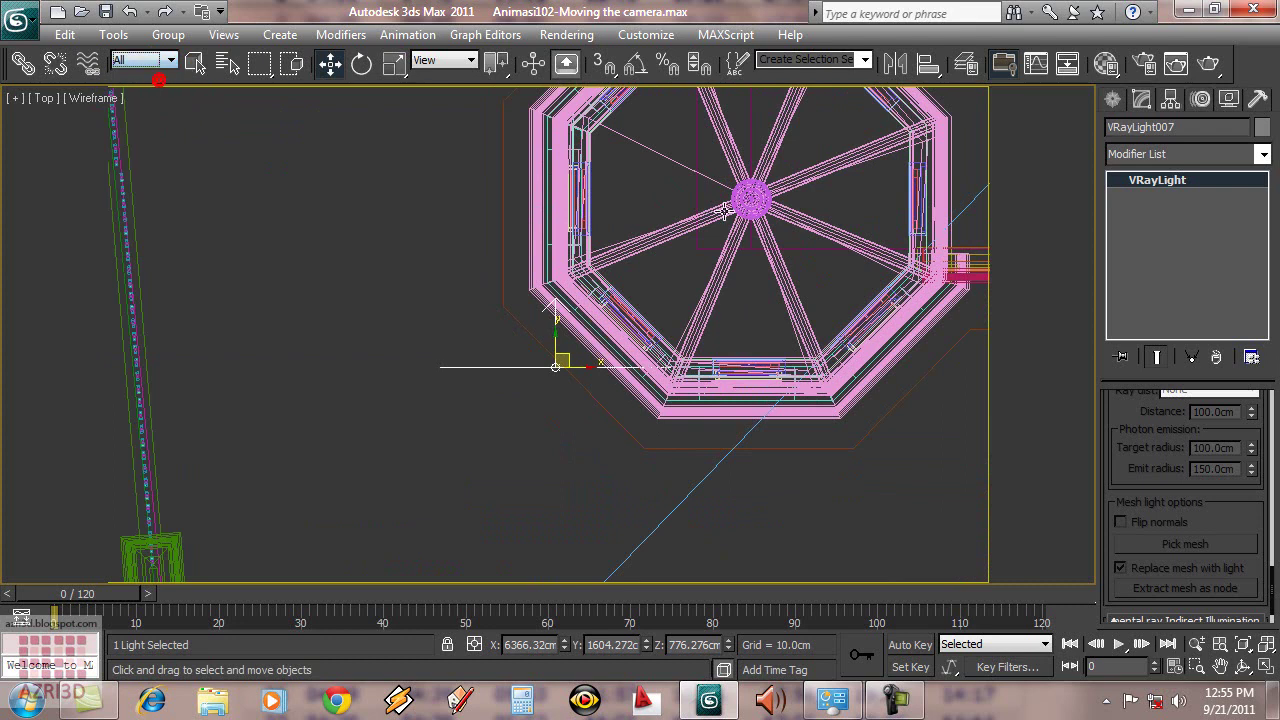
right_click(362, 63)
double_click(504, 152)
type("-90")
key("Return")
left_click(540, 100)
Move the rotated light to the centre of the octagonal tower in the top view.
left_click(330, 64)
left_click_drag(582, 341, 778, 178)
key("f")
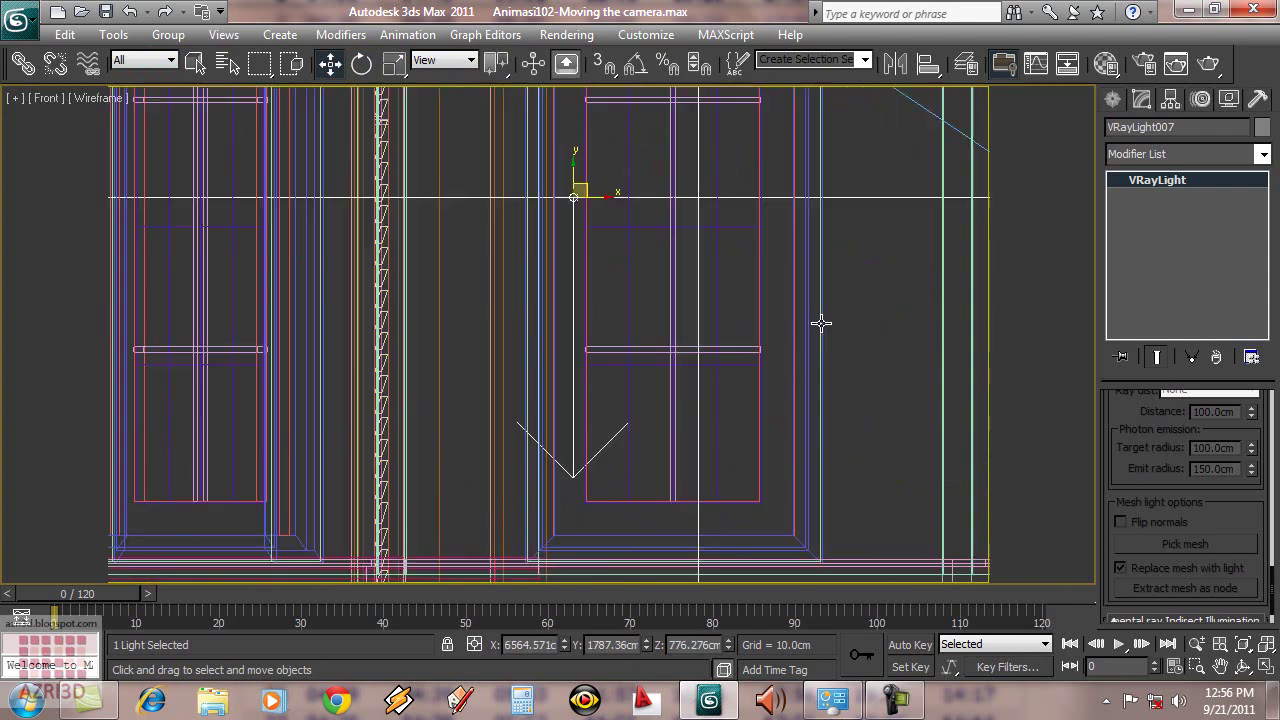
Clone the tower light about 403 cm straight down to the tower's ground floor.
mouse_move(561, 302)
left_mouse_down()
mouse_move(563, 269)
mouse_move(573, 332)
left_mouse_up()
scroll(569, 277, "down", 2)
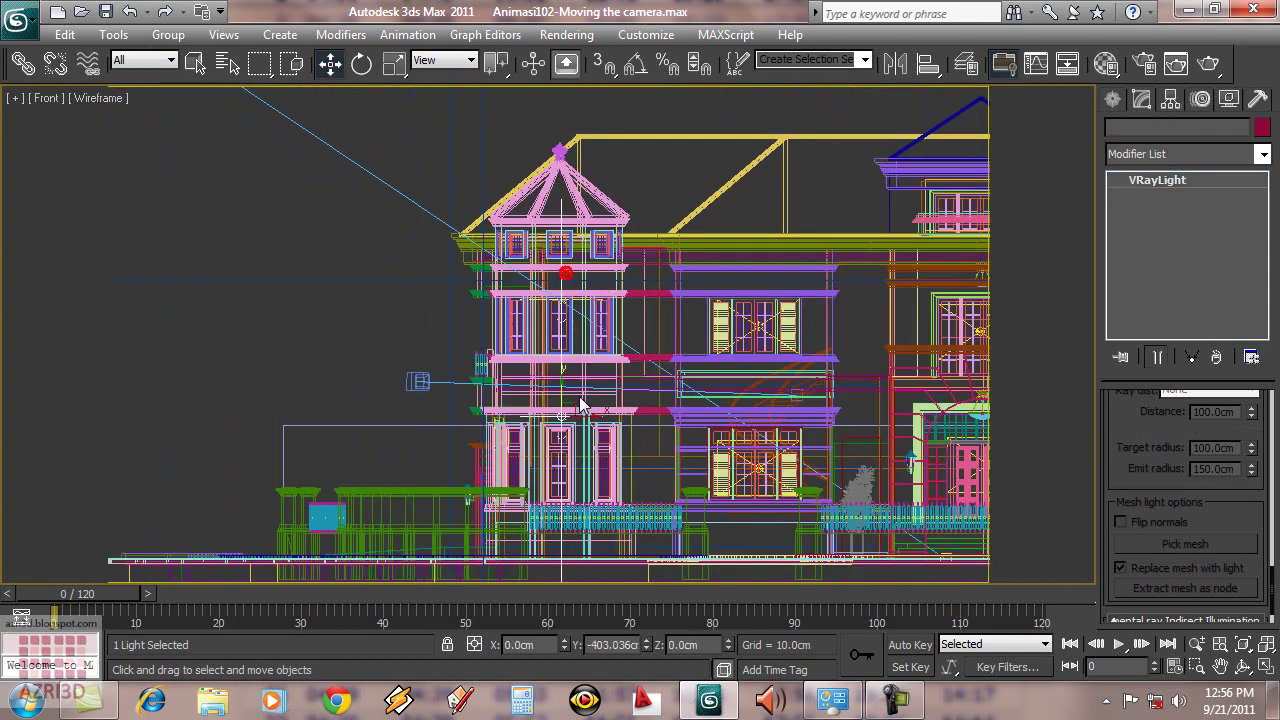
left_click(636, 431)
key("l")
right_click(685, 391)
scroll(650, 386, "down", 5)
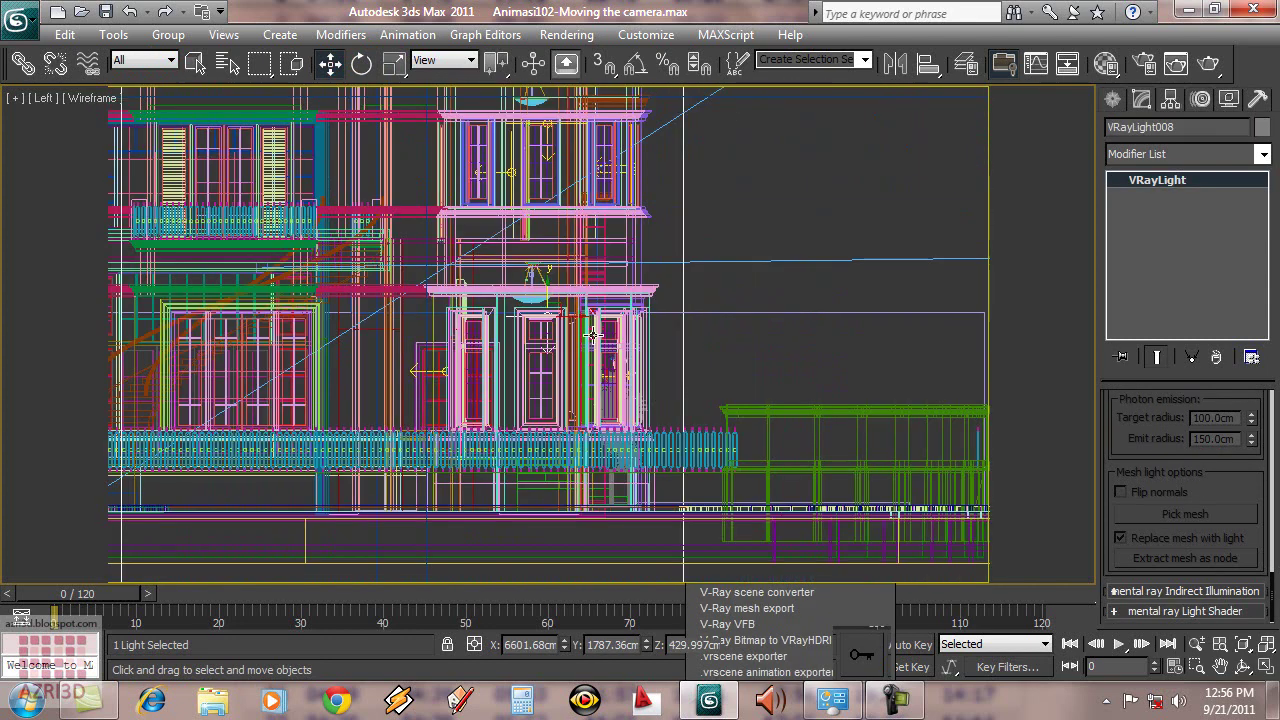
In the camera view, turn on Auto Key and set the upper-floor window light's multiplier to 20 at frame 0.
key("c")
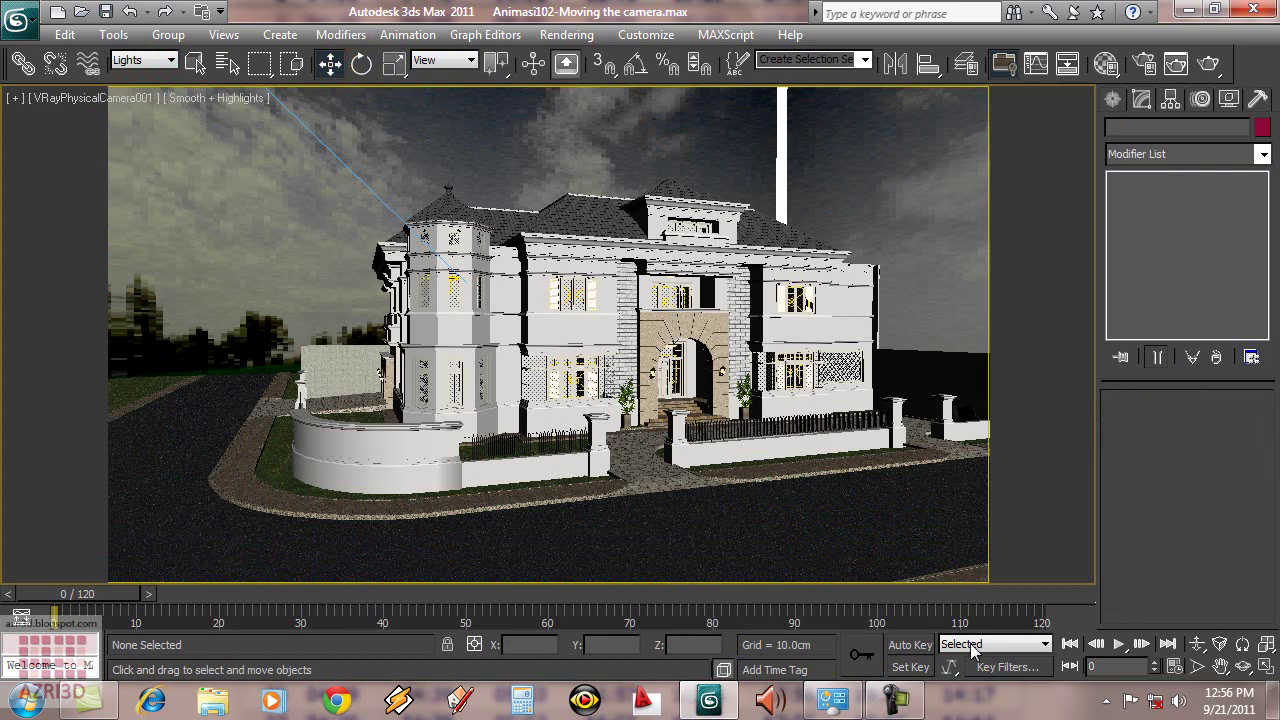
left_click(907, 645)
left_click(567, 300)
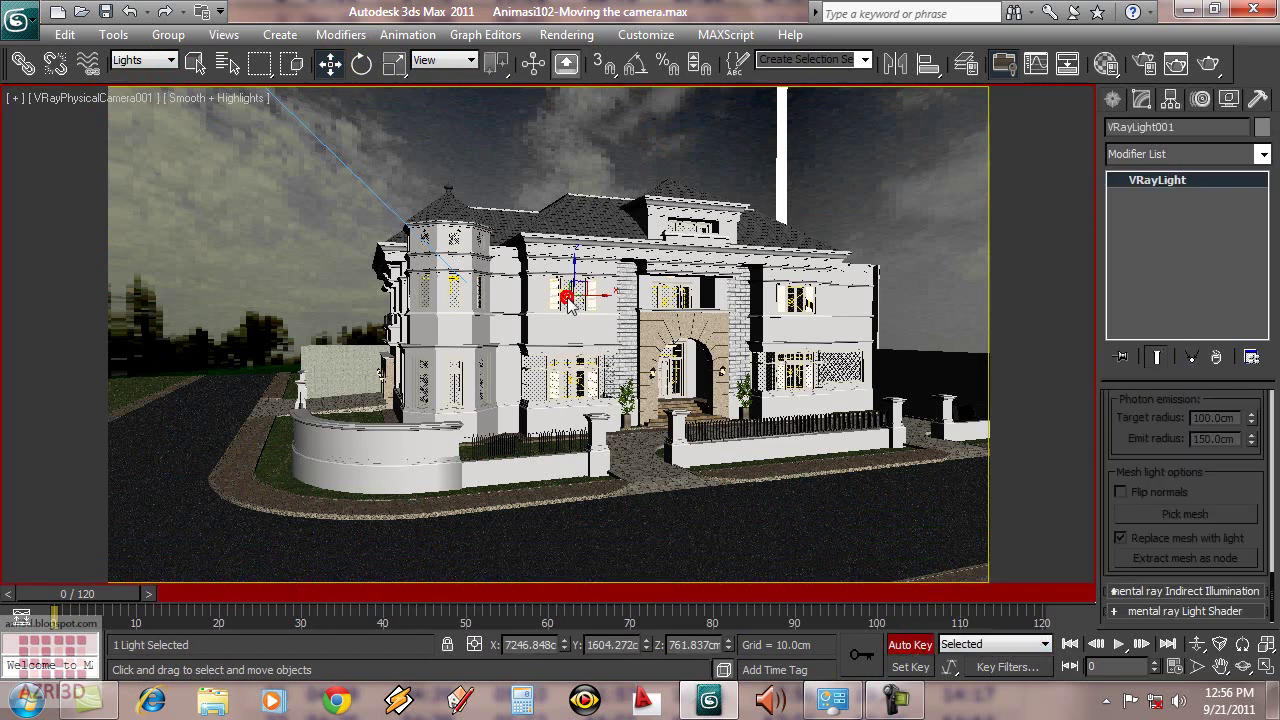
scroll(1248, 485, "up", 10)
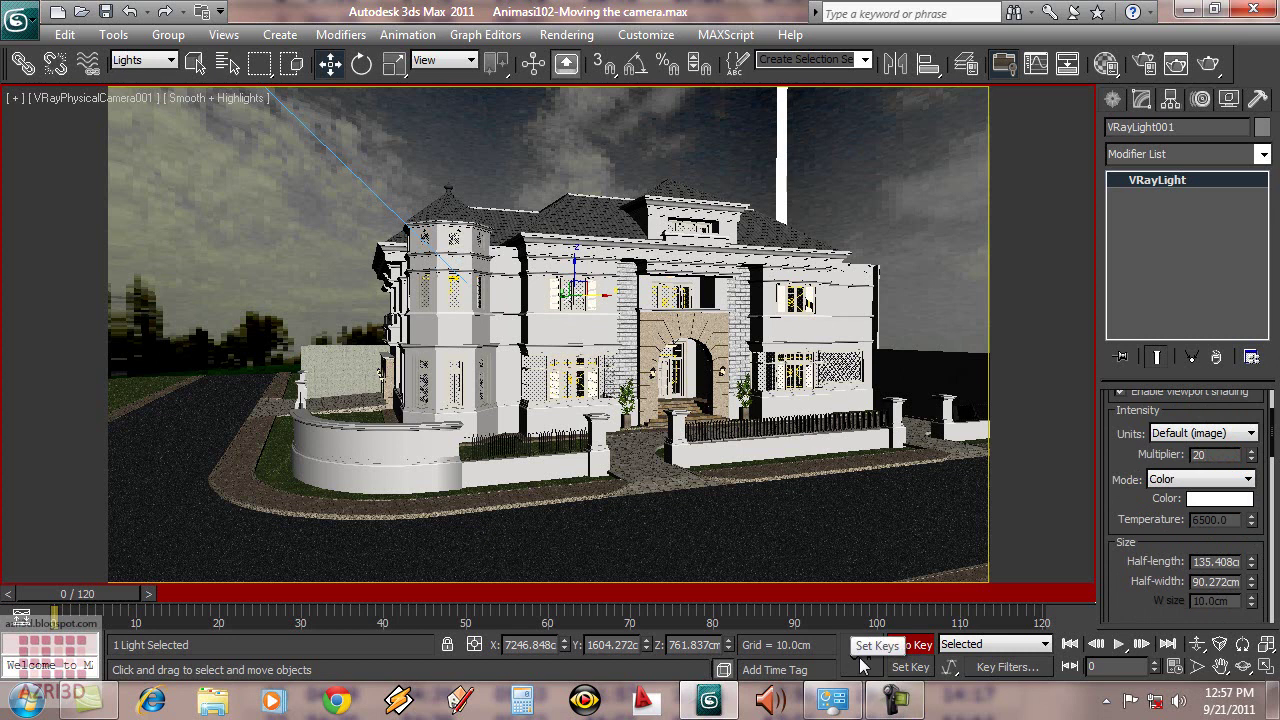
At frame 90, set the window light's multiplier to 4.
mouse_move(95, 597)
left_mouse_down()
mouse_move(435, 615)
mouse_move(806, 612)
left_mouse_up()
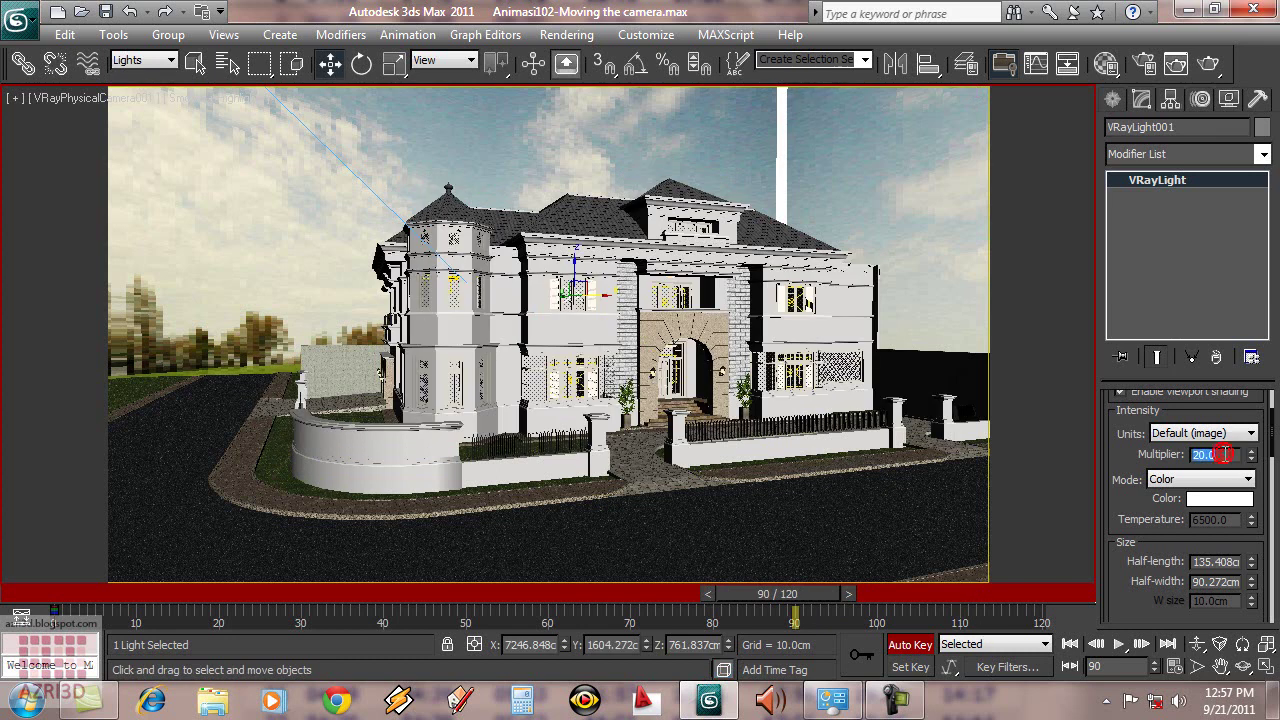
type("4")
key("Return")
mouse_move(812, 595)
left_mouse_down()
mouse_move(239, 552)
mouse_move(113, 526)
mouse_move(357, 563)
mouse_move(693, 588)
mouse_move(815, 580)
left_mouse_up()
Select the VRaySun in the wireframe top view and key its intensity multiplier at 0.01 on frame 0 with Auto Key on.
key("t")
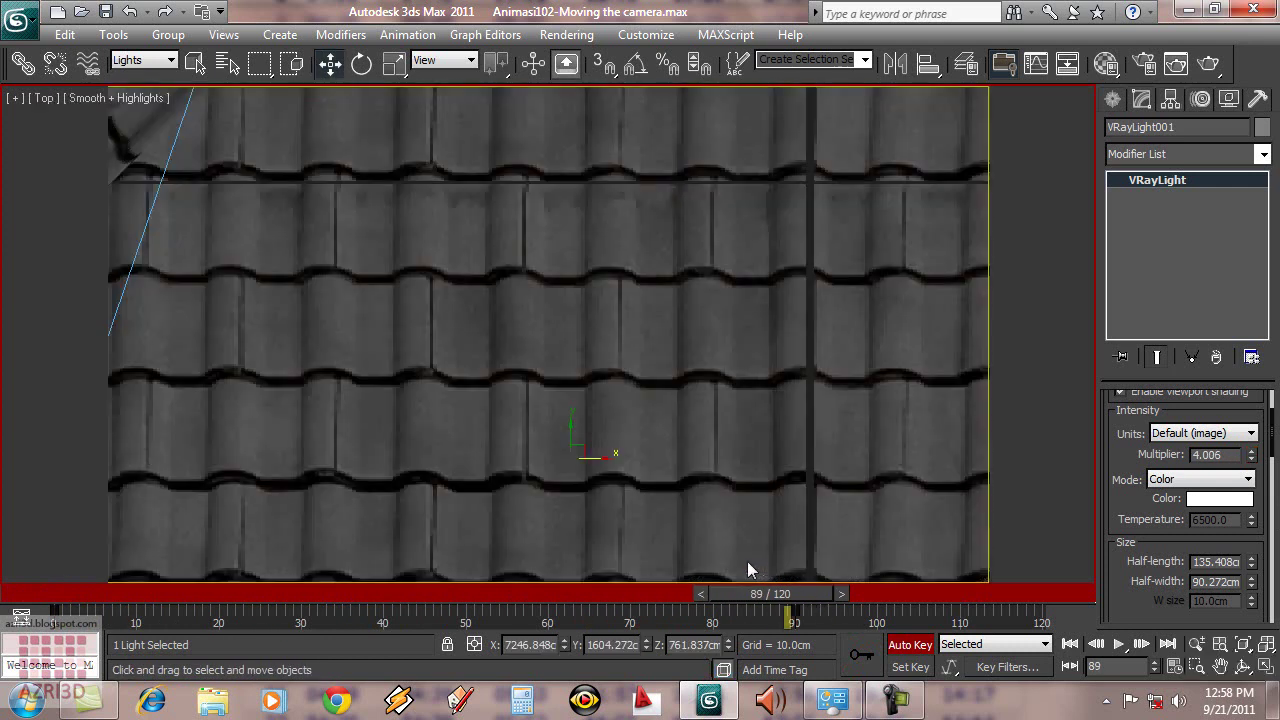
key("F3")
left_click(697, 407)
scroll(696, 409, "down", 5)
scroll(695, 405, "down", 4)
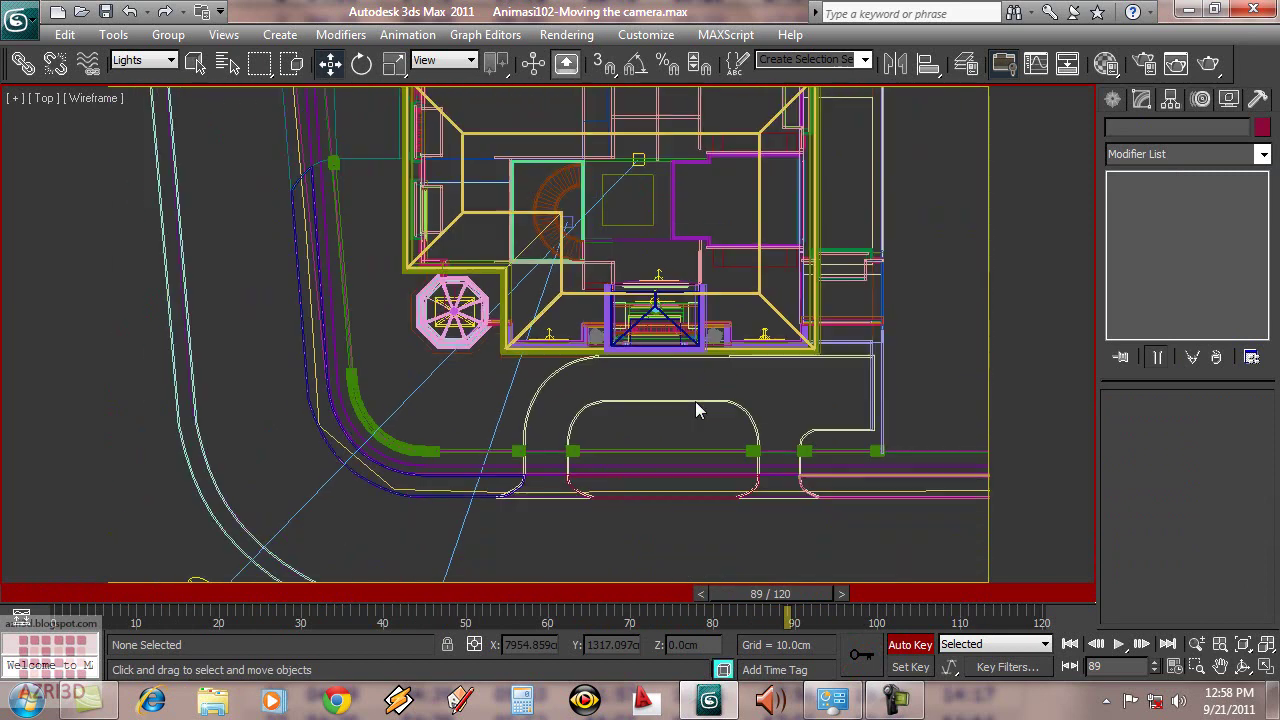
left_click(380, 467)
left_click(910, 645)
left_click_drag(785, 597, 26, 589)
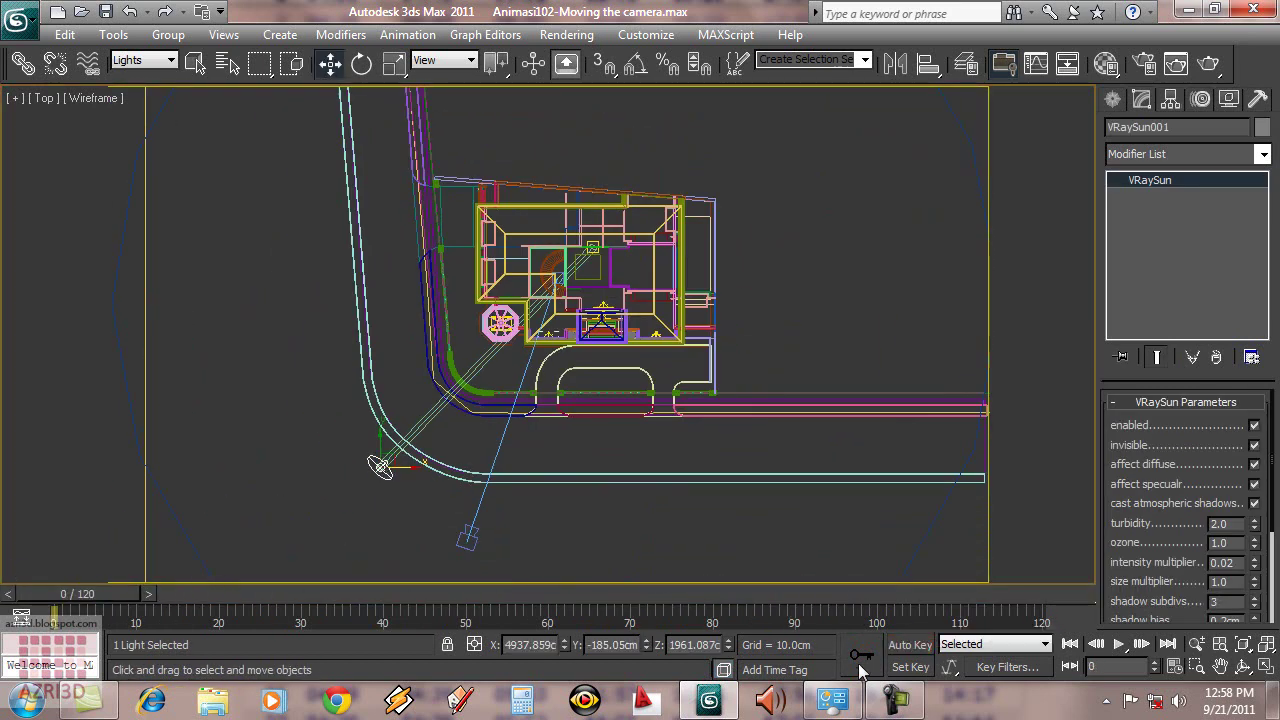
left_click(911, 645)
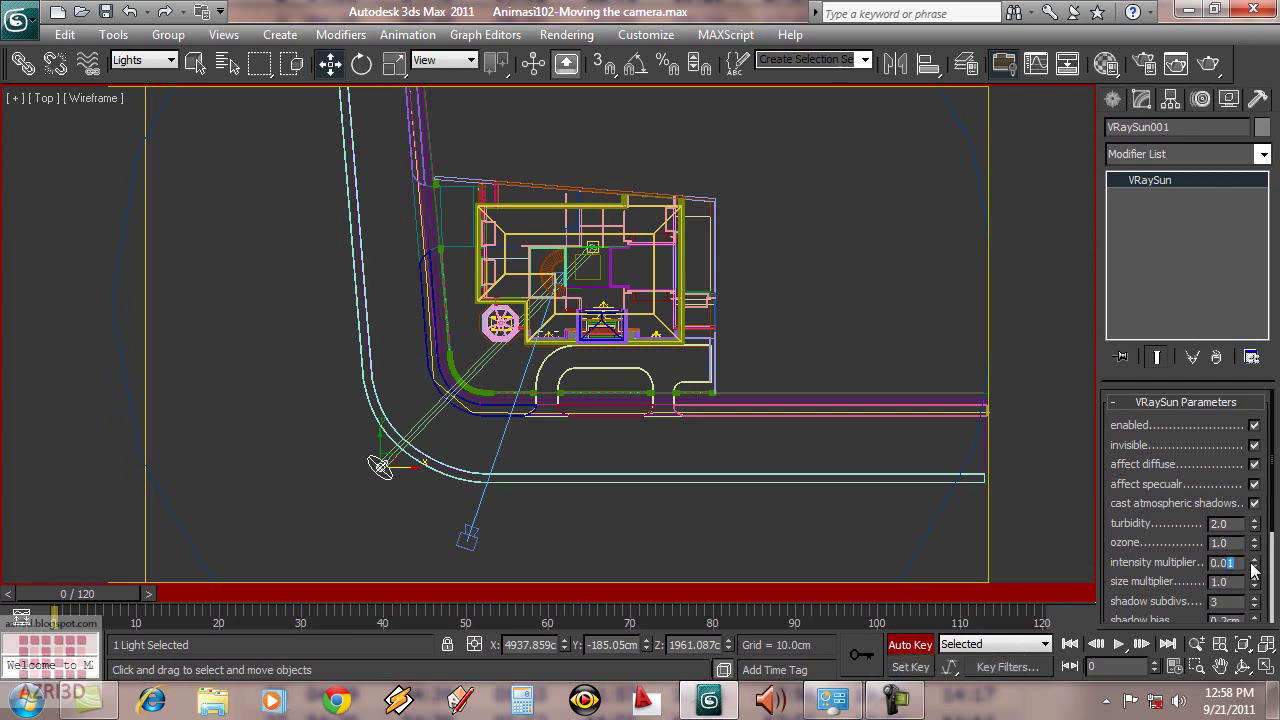
left_click(866, 655)
At frame 89, set the VRaySun's intensity multiplier to 0.025.
left_click_drag(107, 593, 805, 582)
key("w")
left_click_drag(1228, 564, 1276, 571)
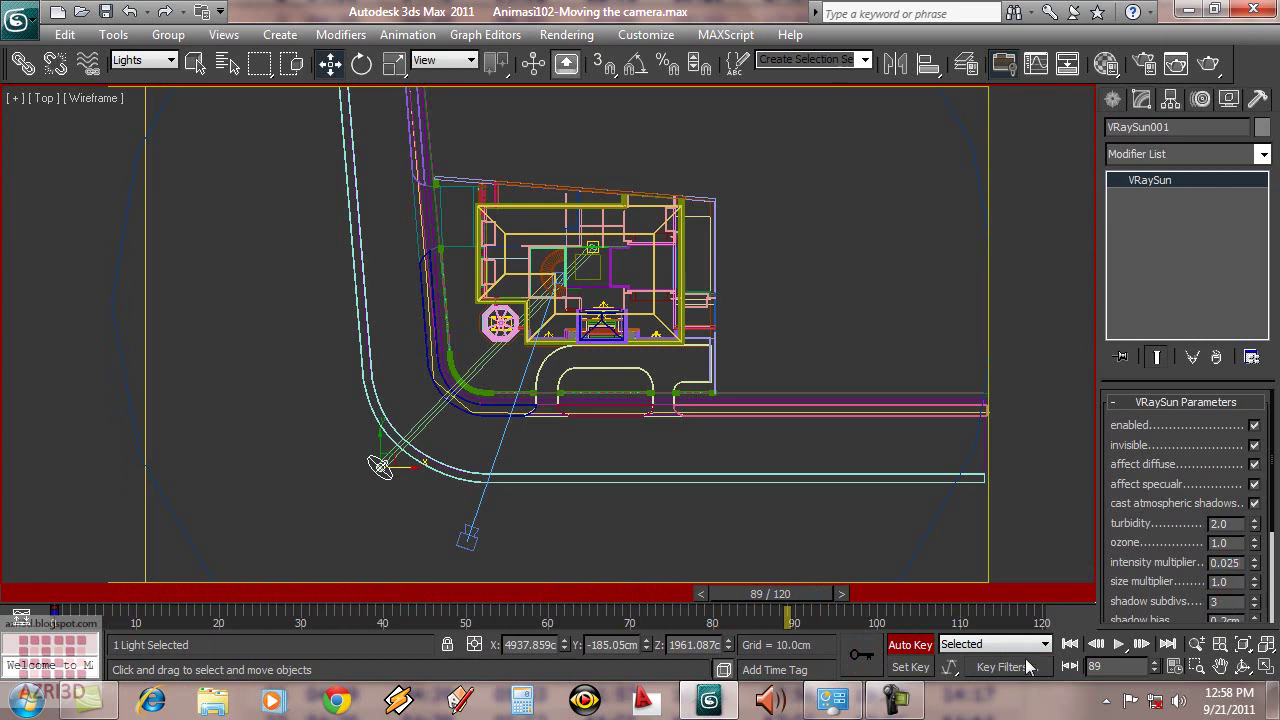
Key the VRaySun at frame 89, and turn off Auto Key in the camera view back at frame 0.
left_click(863, 656)
left_click_drag(816, 593, 720, 569)
key("w")
key("c")
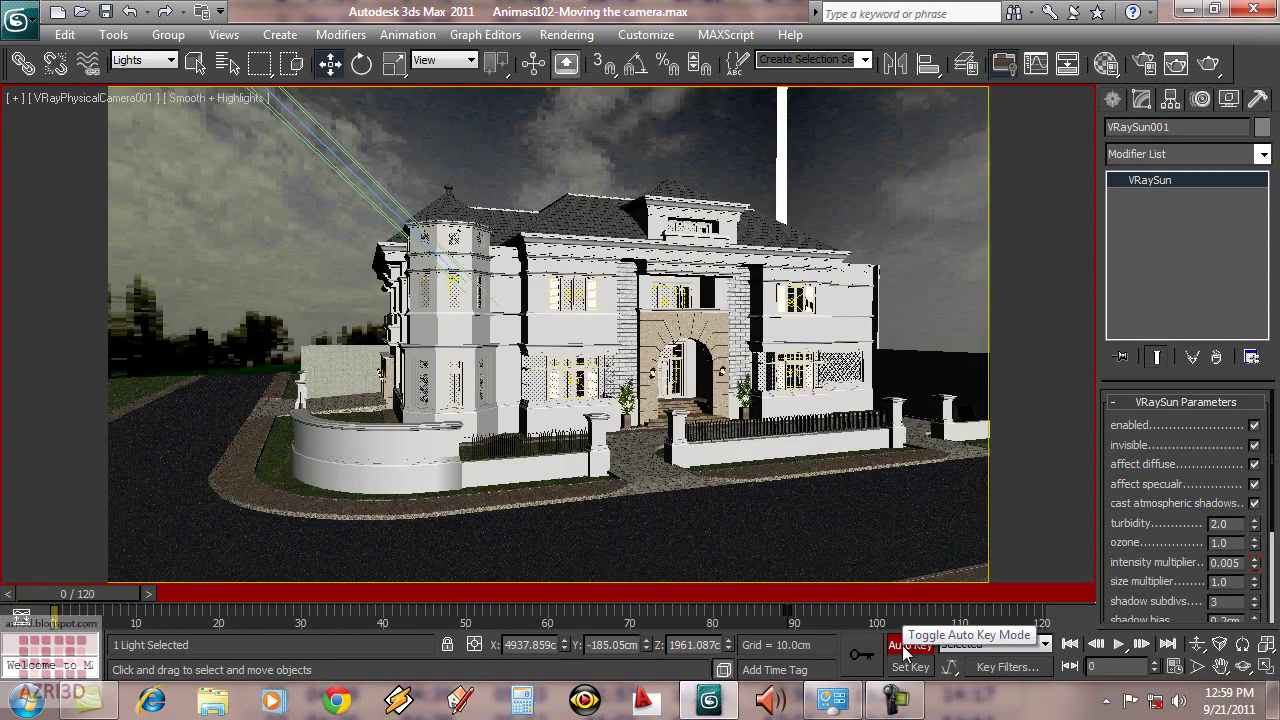
left_click(905, 648)
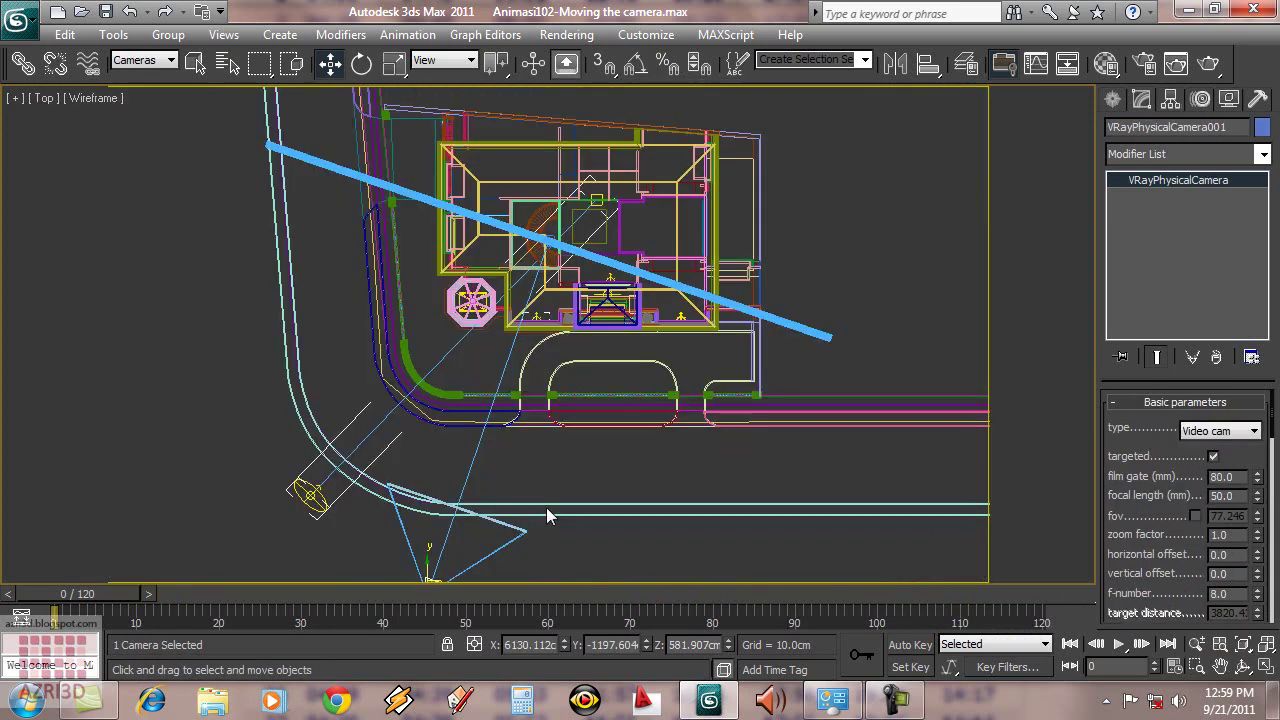
Draw a line in the top view starting beside the camera and curving across the road to the driveway entrance.
middle_click_drag(586, 488, 561, 449)
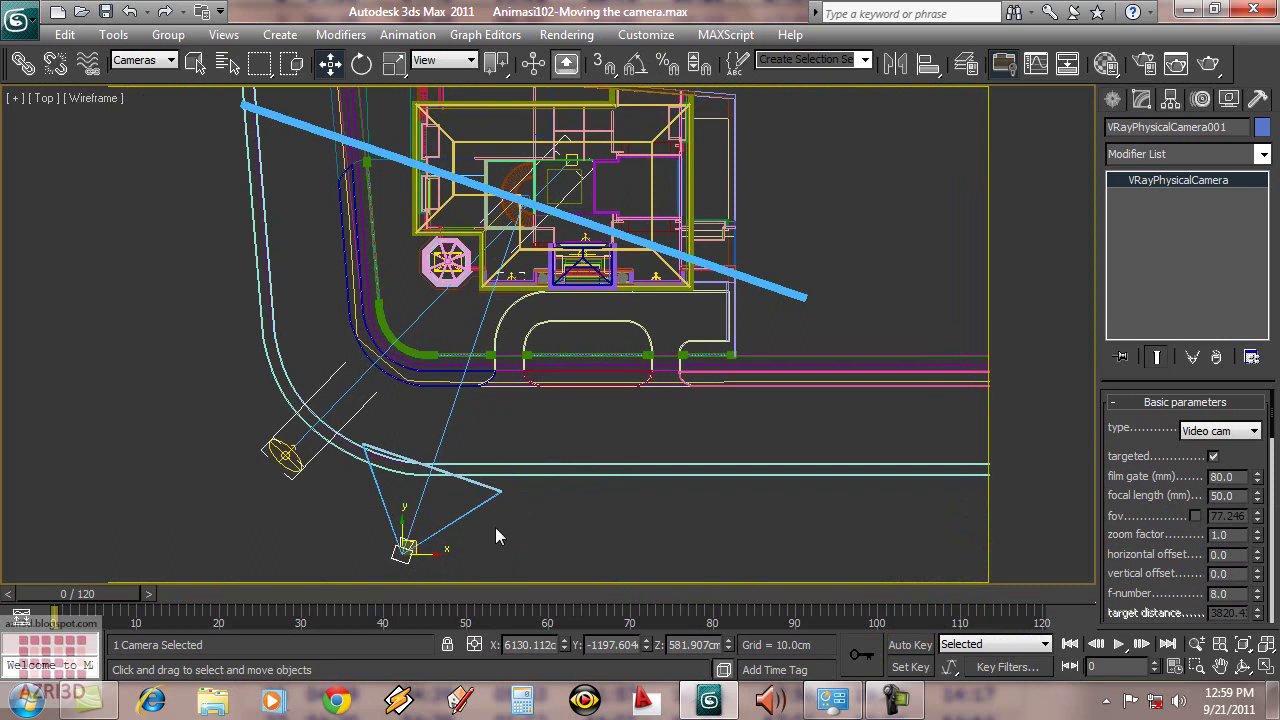
left_click(1124, 102)
left_click(1144, 132)
left_click(1149, 243)
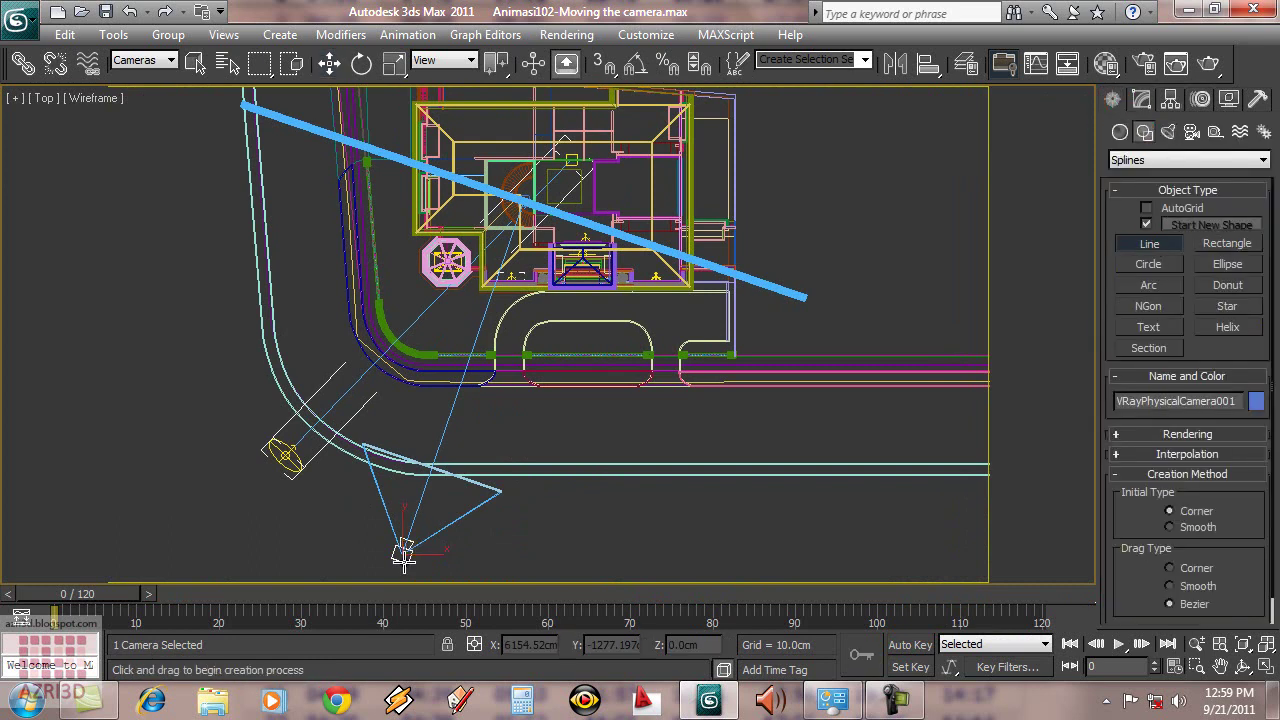
left_click(423, 512)
left_click(482, 492)
left_click(505, 415)
left_click(513, 352)
right_click(513, 352)
Convert all vertices of the new line to Smooth.
left_click(1170, 99)
left_click(1141, 99)
left_click(1162, 469)
left_click_drag(414, 392, 664, 535)
right_click(484, 490)
left_click(430, 270)
Adjust the position of the line's vertex near the road edge to refine the curve.
left_click(505, 415)
key("e")
key("w")
left_click_drag(514, 409, 516, 414)
left_click_drag(488, 328, 532, 368)
Convert all of the line's vertices to Bezier and leave vertex editing.
left_click_drag(363, 299, 640, 549)
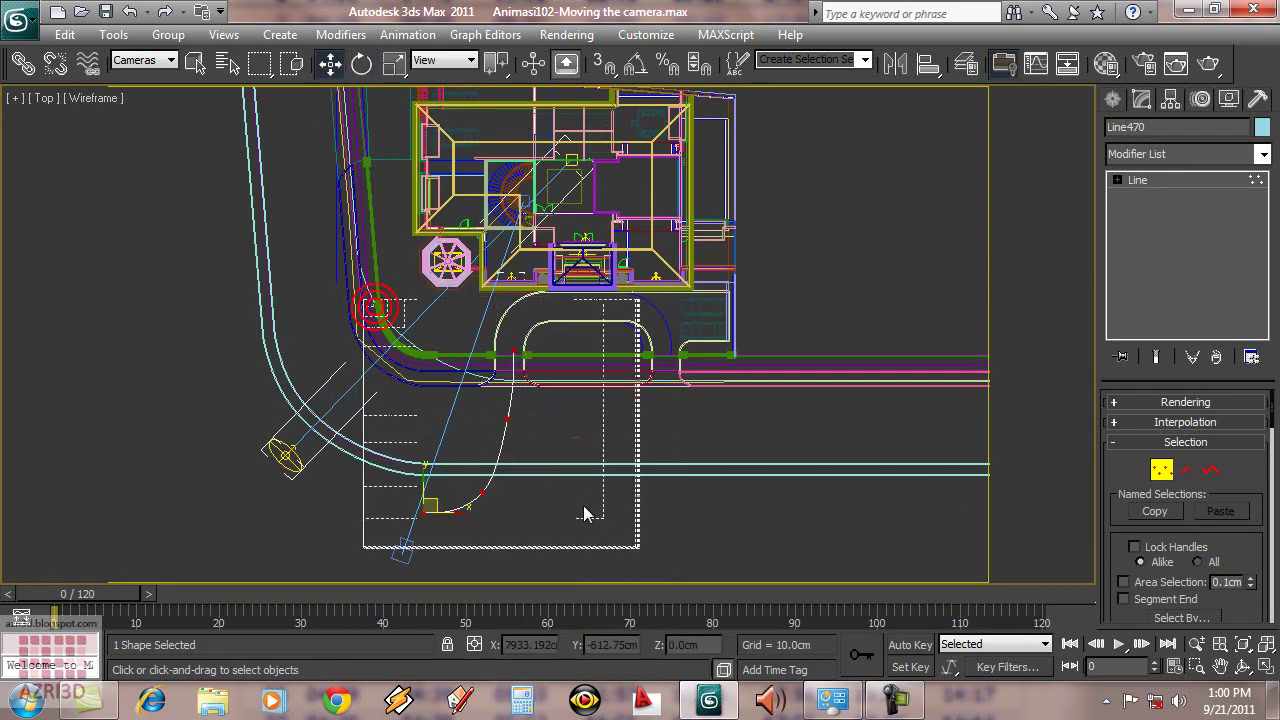
right_click(506, 366)
left_click(470, 222)
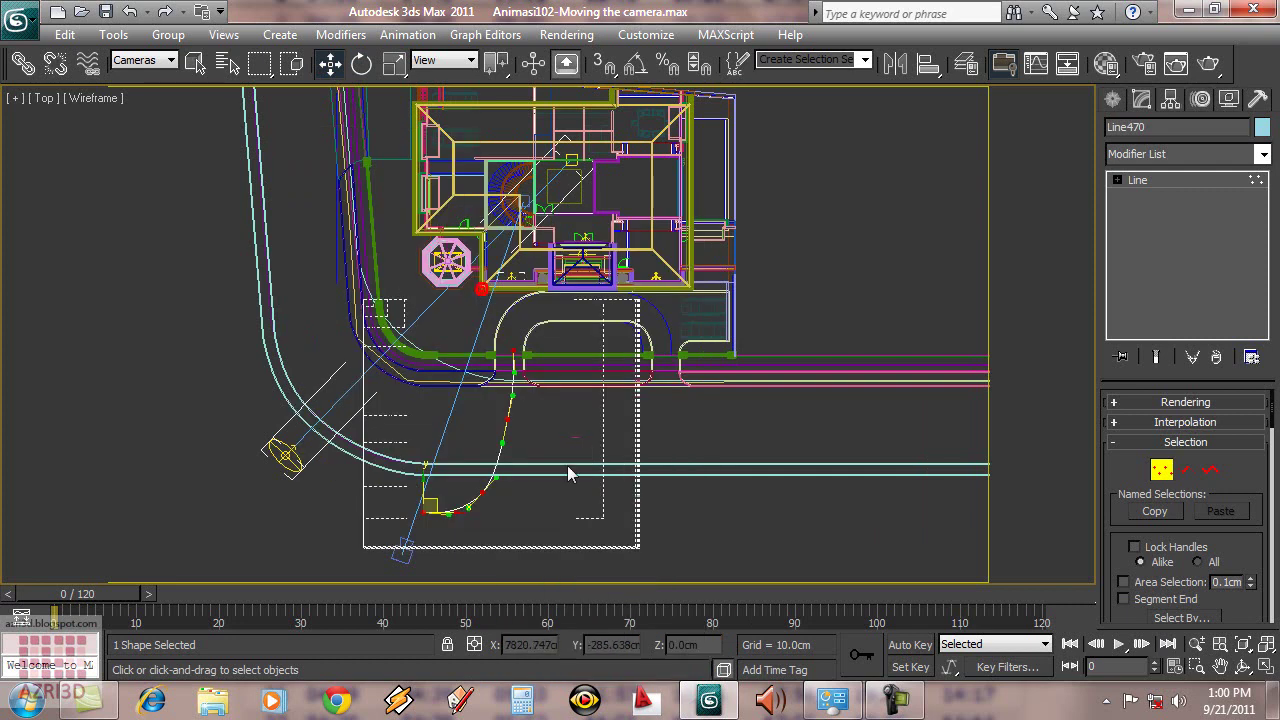
key("1")
Assign a Path Constraint controller to the position of the VRay physical camera.
left_click(409, 552)
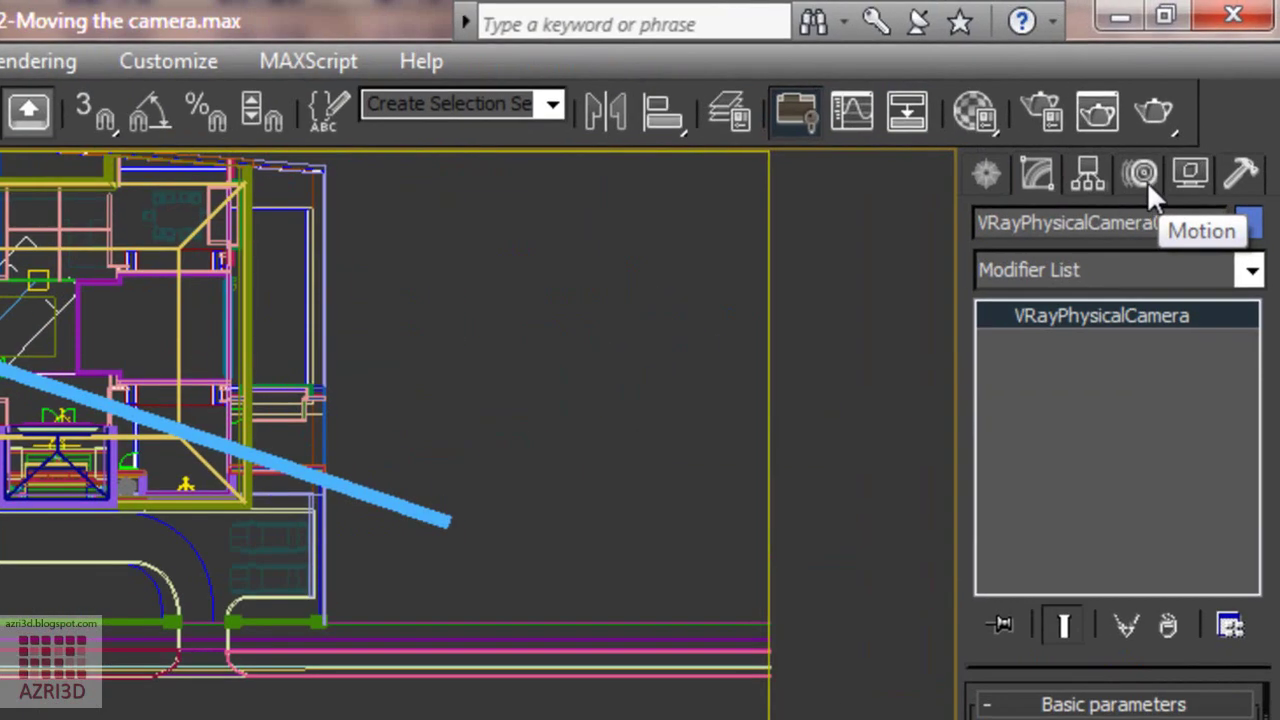
left_click(1147, 181)
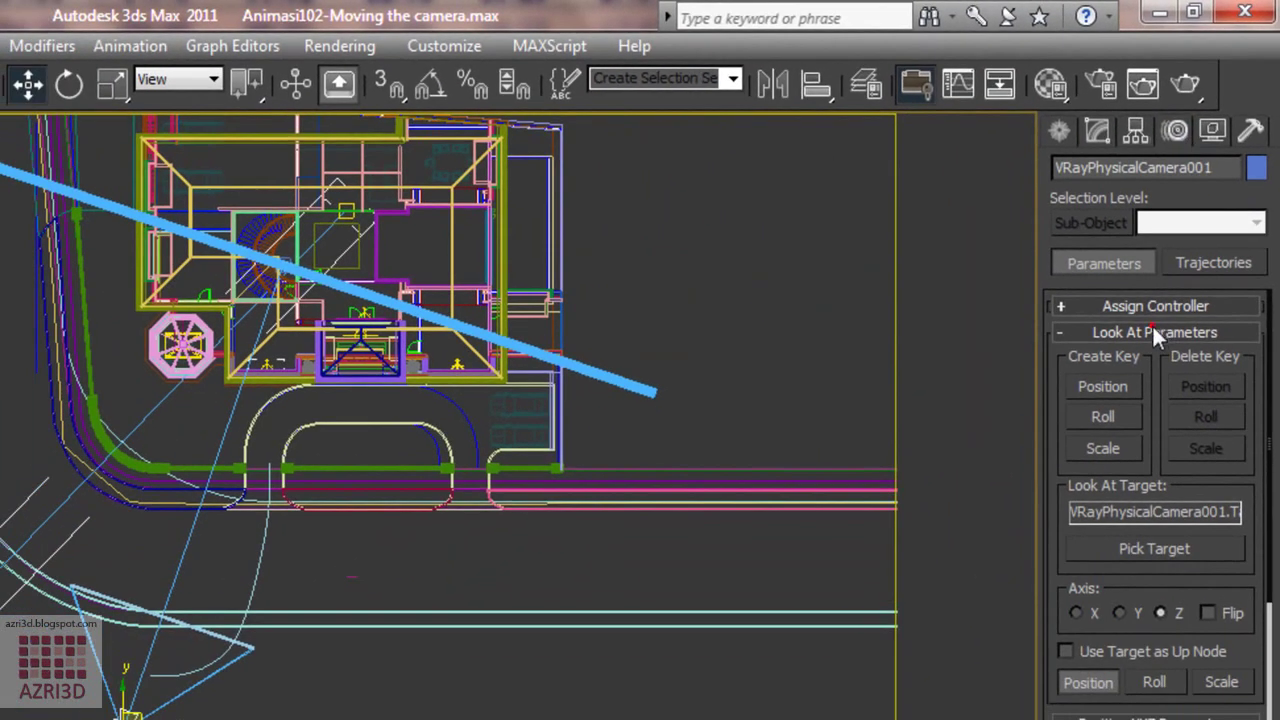
left_click(1110, 380)
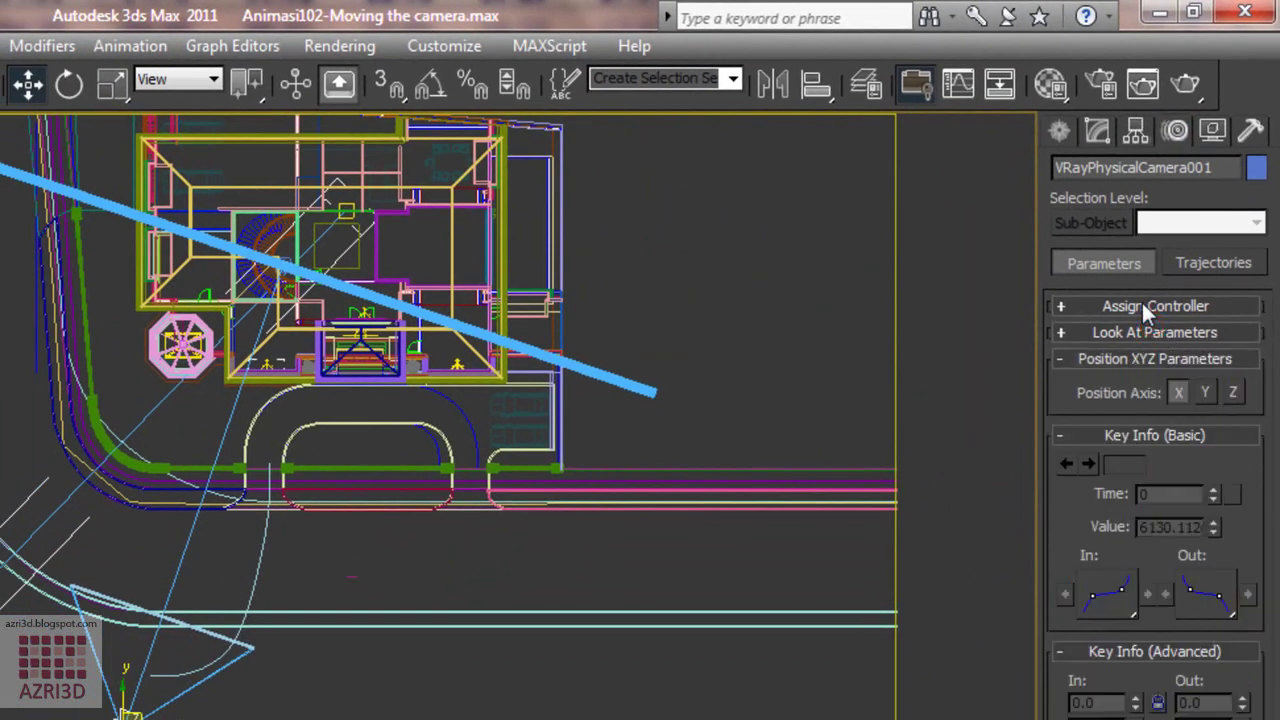
left_click(1143, 306)
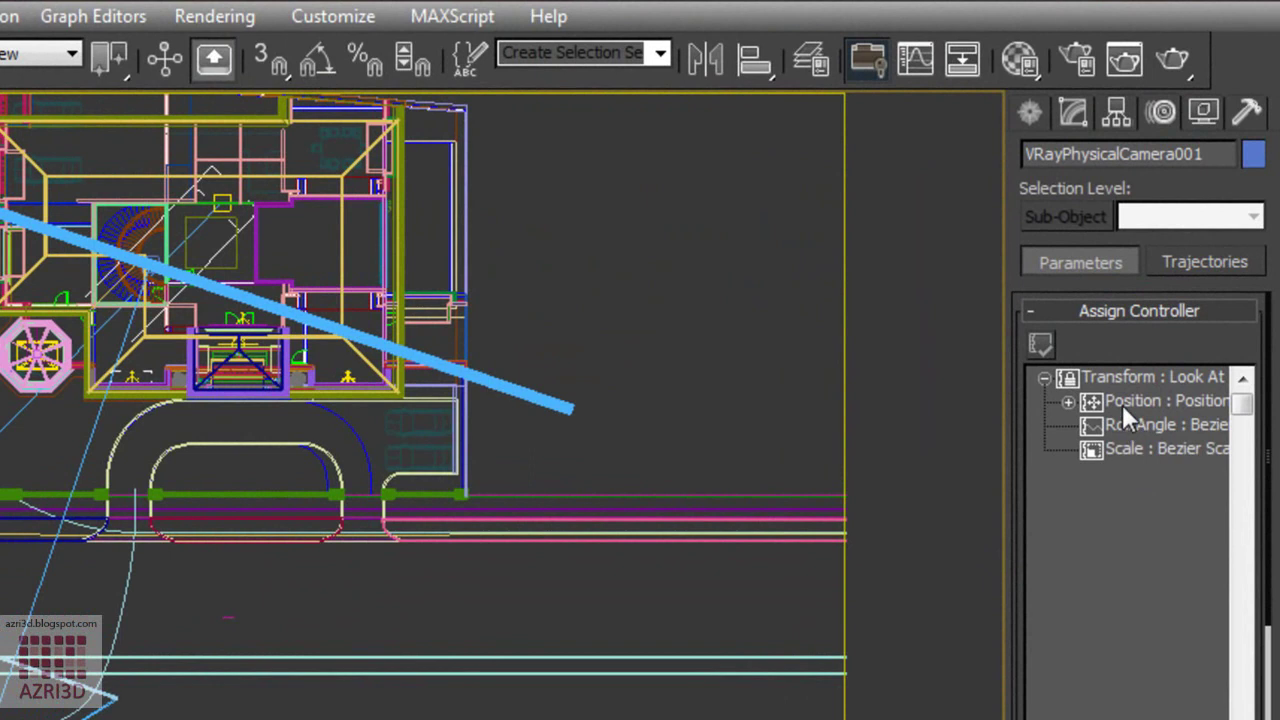
left_click(1122, 397)
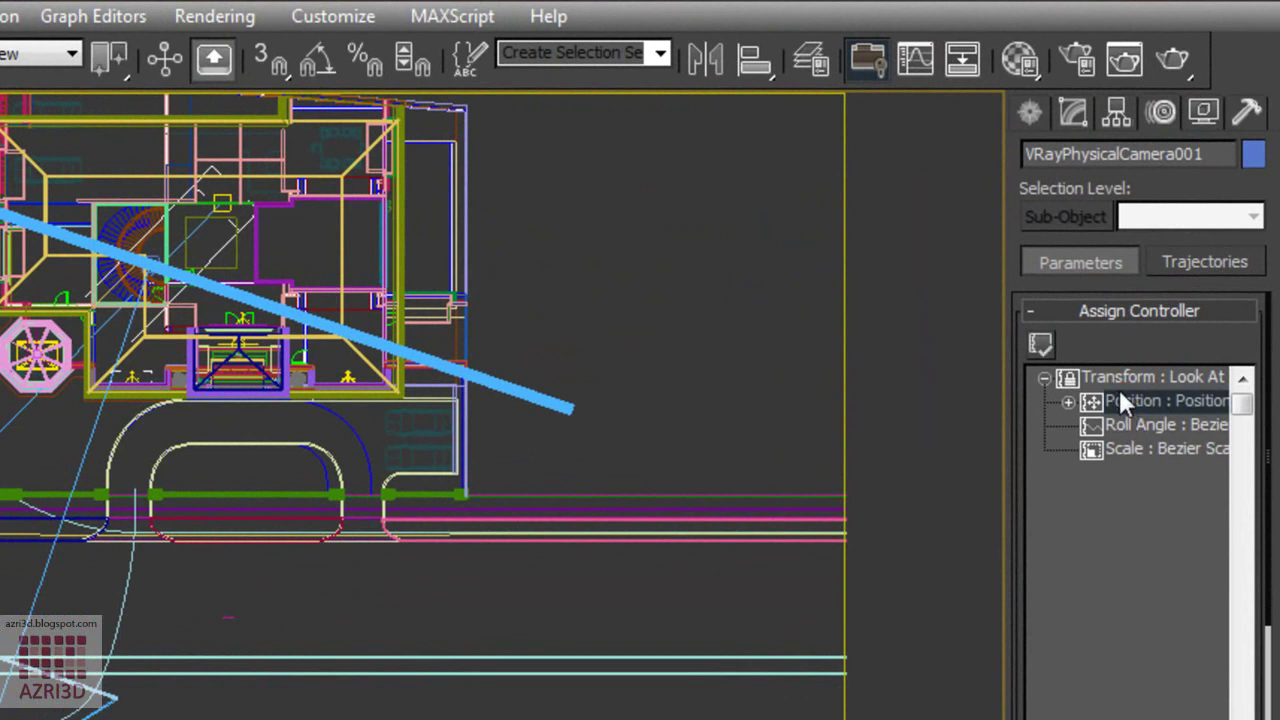
left_click(1040, 346)
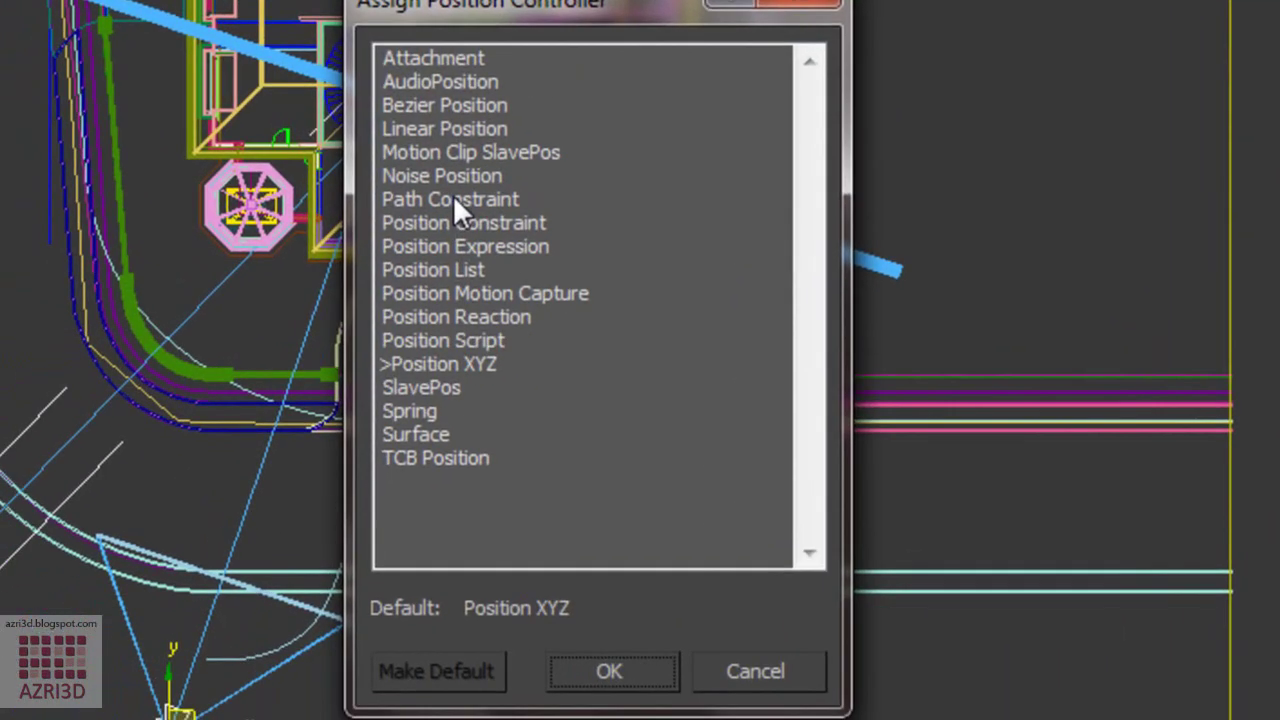
left_click(453, 199)
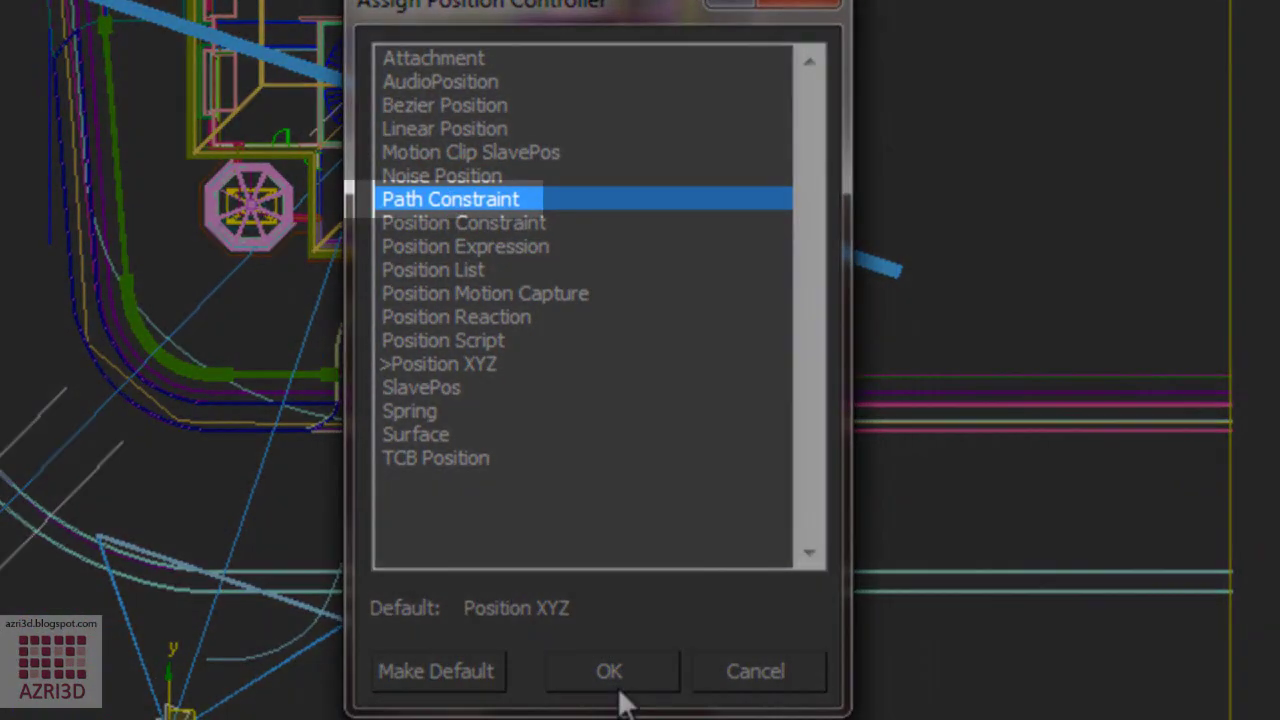
left_click(612, 671)
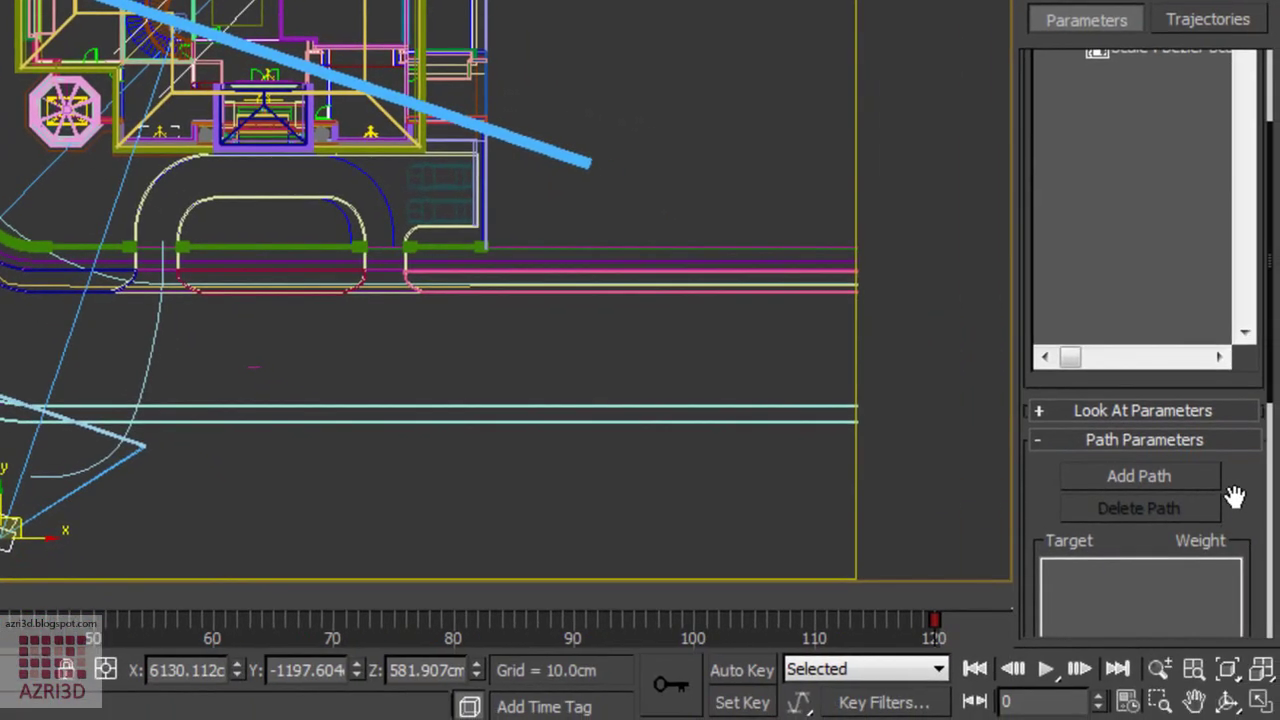
Set the selection filter to All and add the curved line as the camera's constraint path.
left_click_drag(1234, 494, 1233, 381)
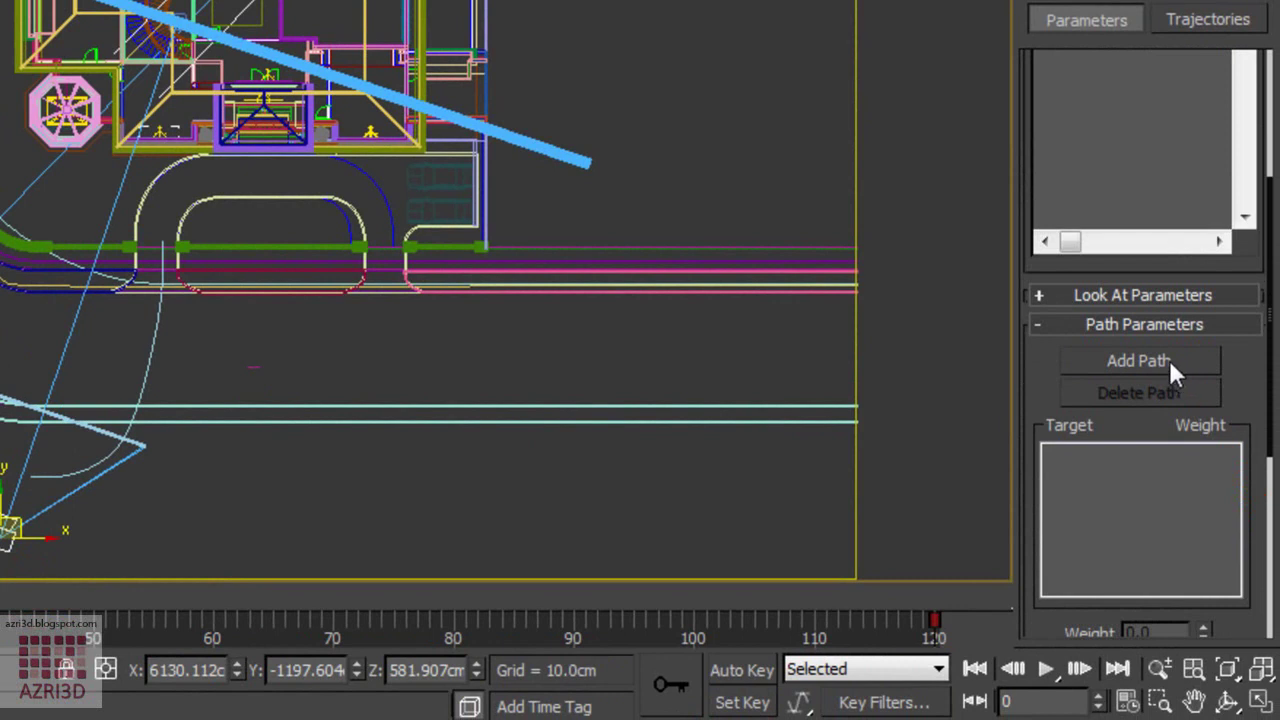
left_click(1170, 363)
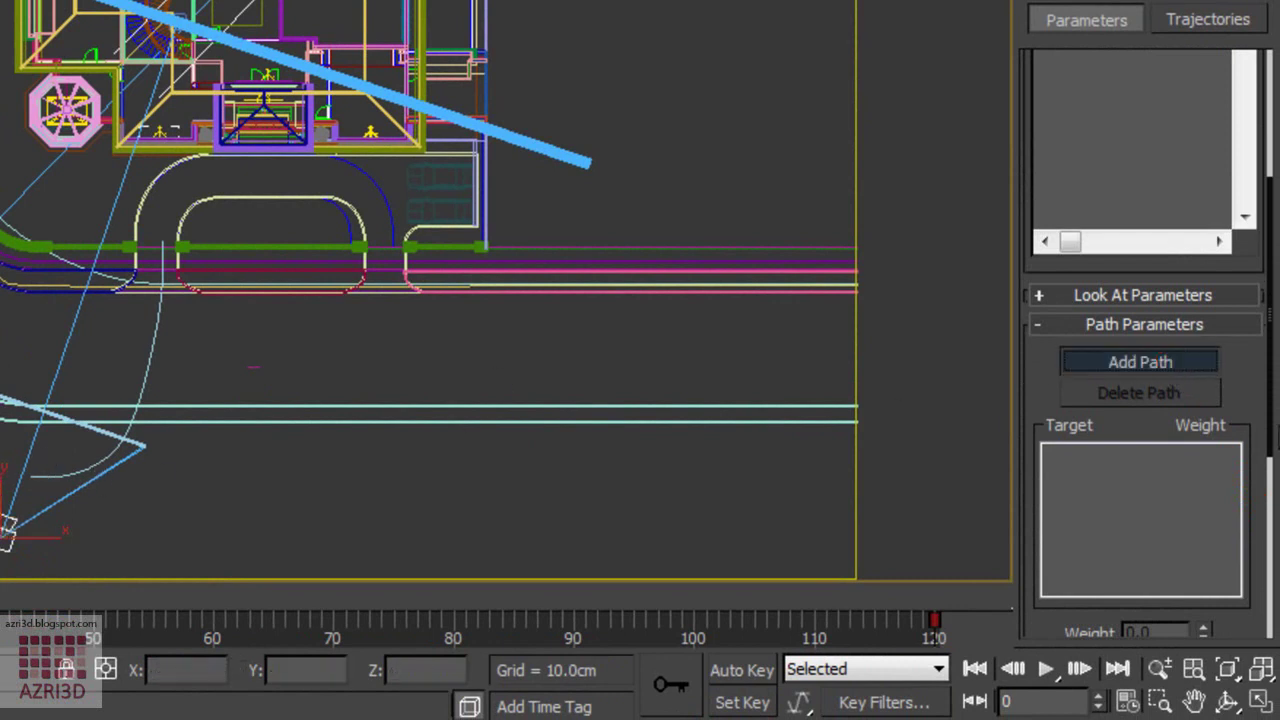
left_click_drag(1244, 398, 1251, 200)
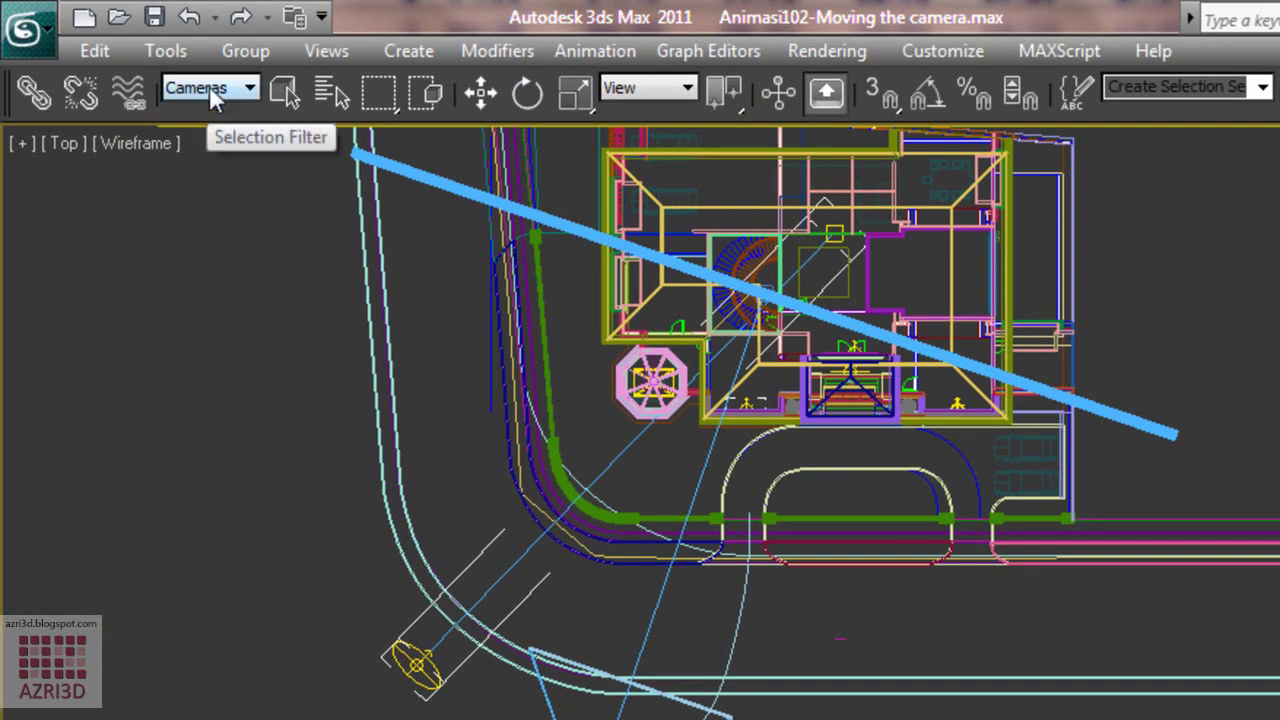
left_click(211, 90)
left_click(207, 114)
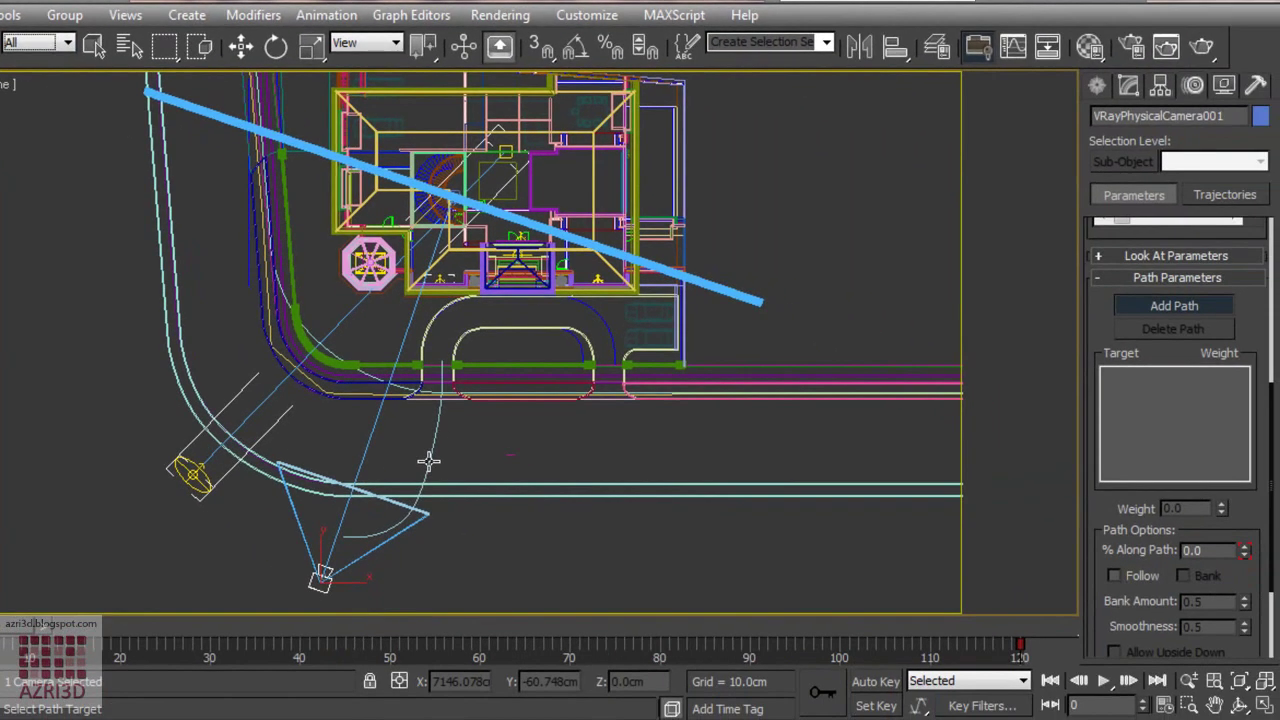
left_click(428, 460)
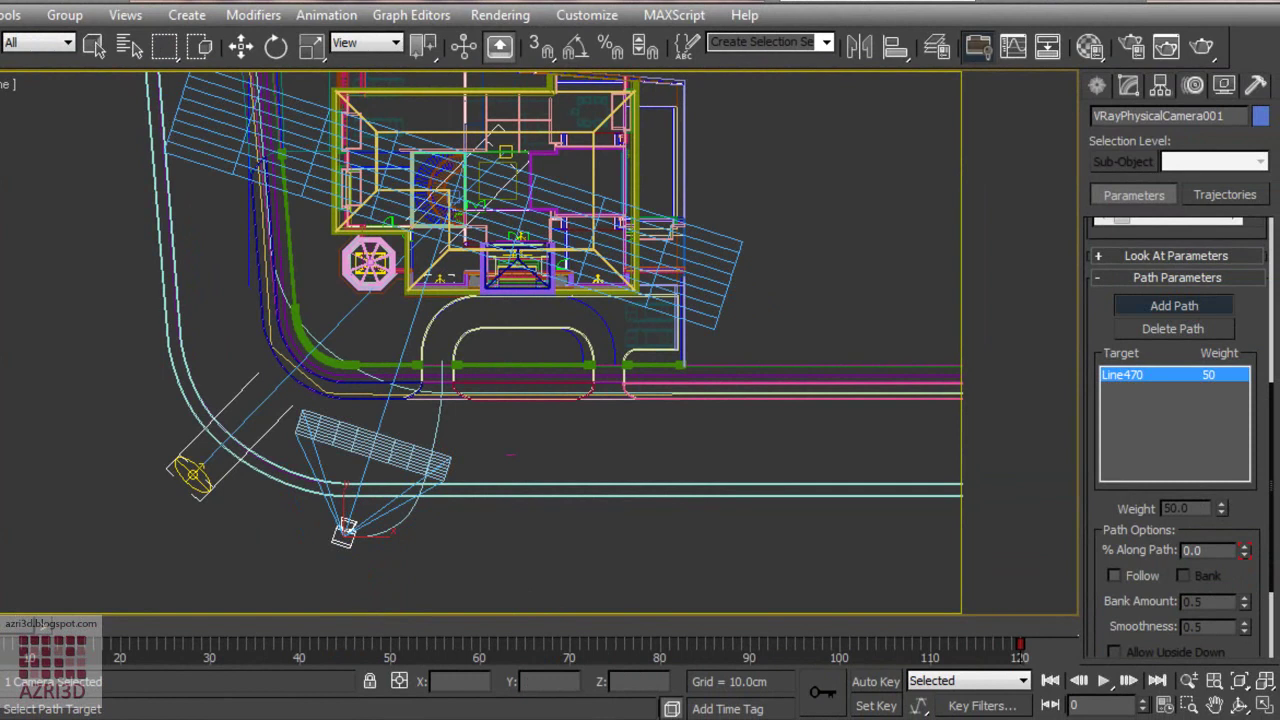
mouse_move(15, 626)
left_mouse_down()
mouse_move(618, 622)
mouse_move(994, 640)
mouse_move(777, 660)
mouse_move(26, 617)
mouse_move(35, 622)
left_mouse_up()
left_click(241, 46)
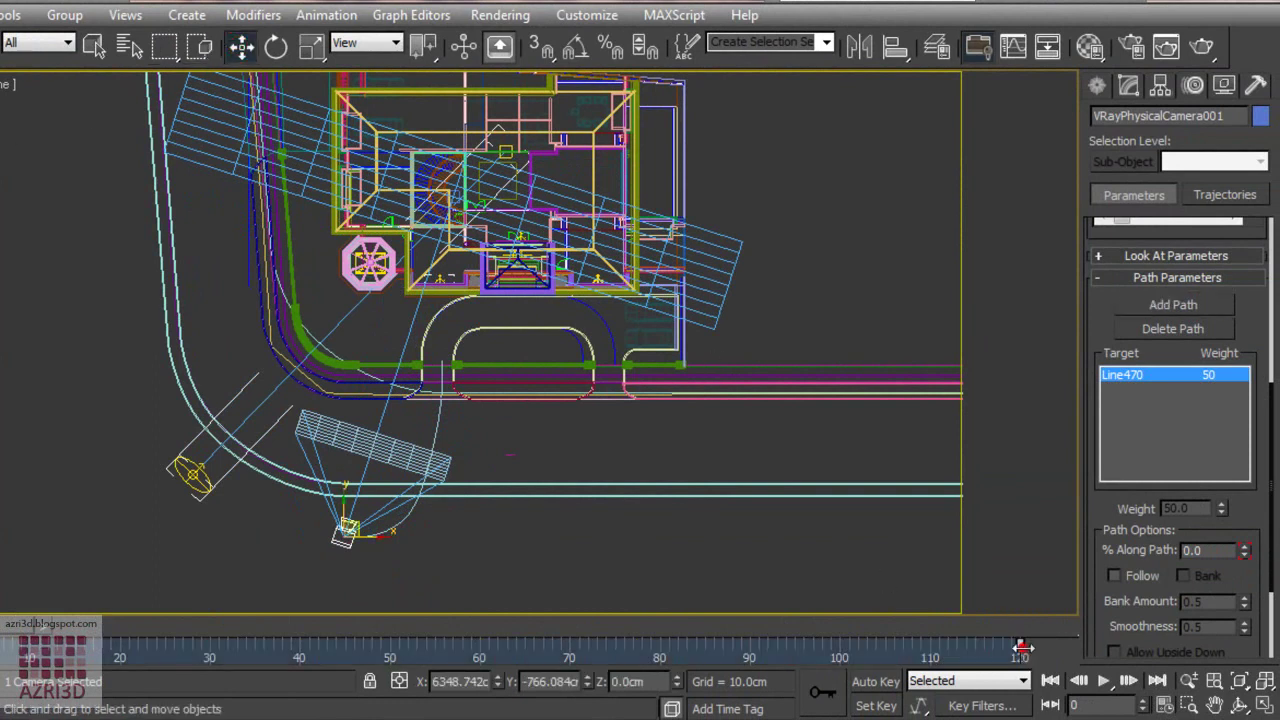
Move the camera's last path key to frame 90 on the timeline.
left_click_drag(1020, 645, 751, 637)
mouse_move(40, 630)
left_mouse_down()
mouse_move(1003, 657)
mouse_move(925, 640)
mouse_move(590, 625)
mouse_move(30, 640)
left_mouse_up()
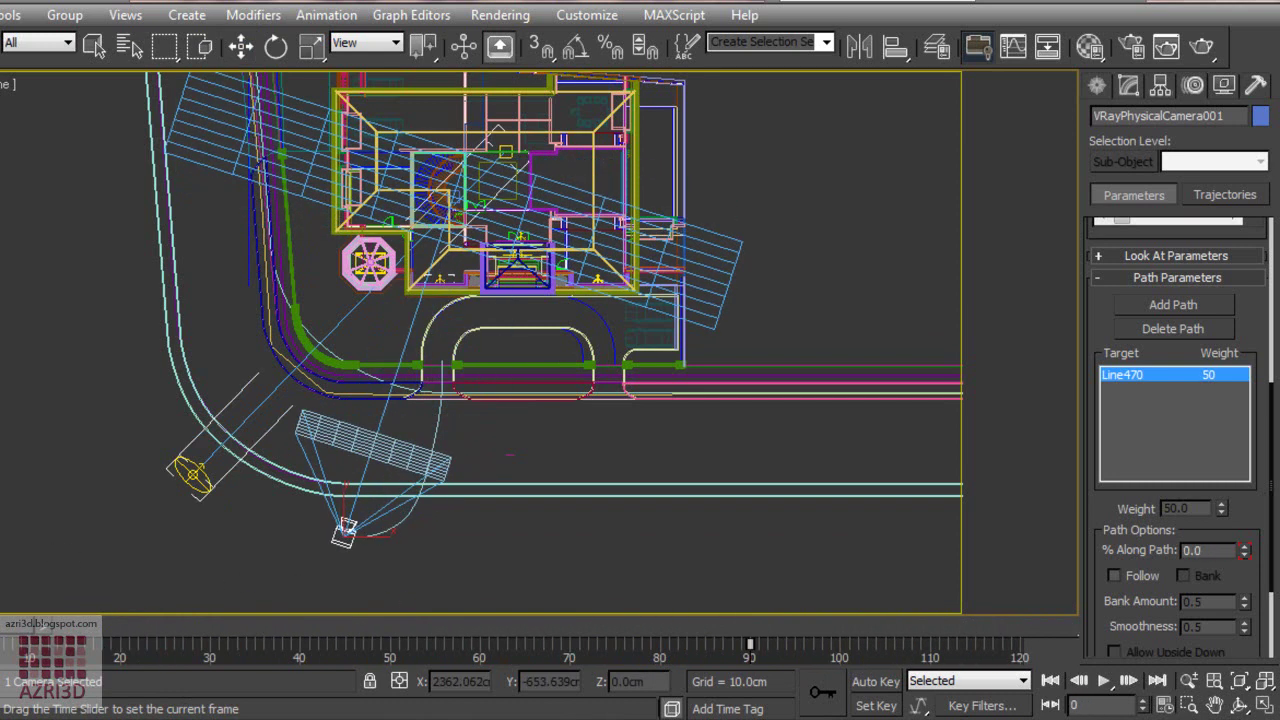
key("w")
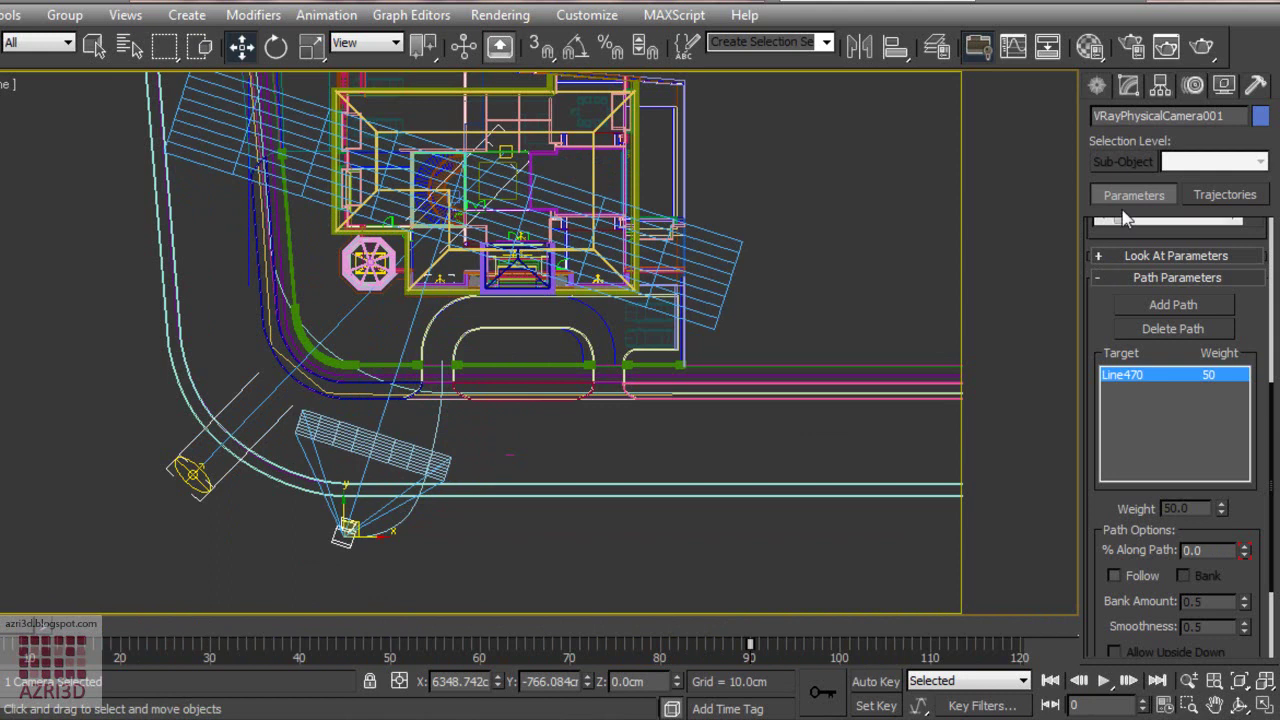
Select the camera path line and raise it in the front view to a height of about 333 cm.
left_click(1098, 86)
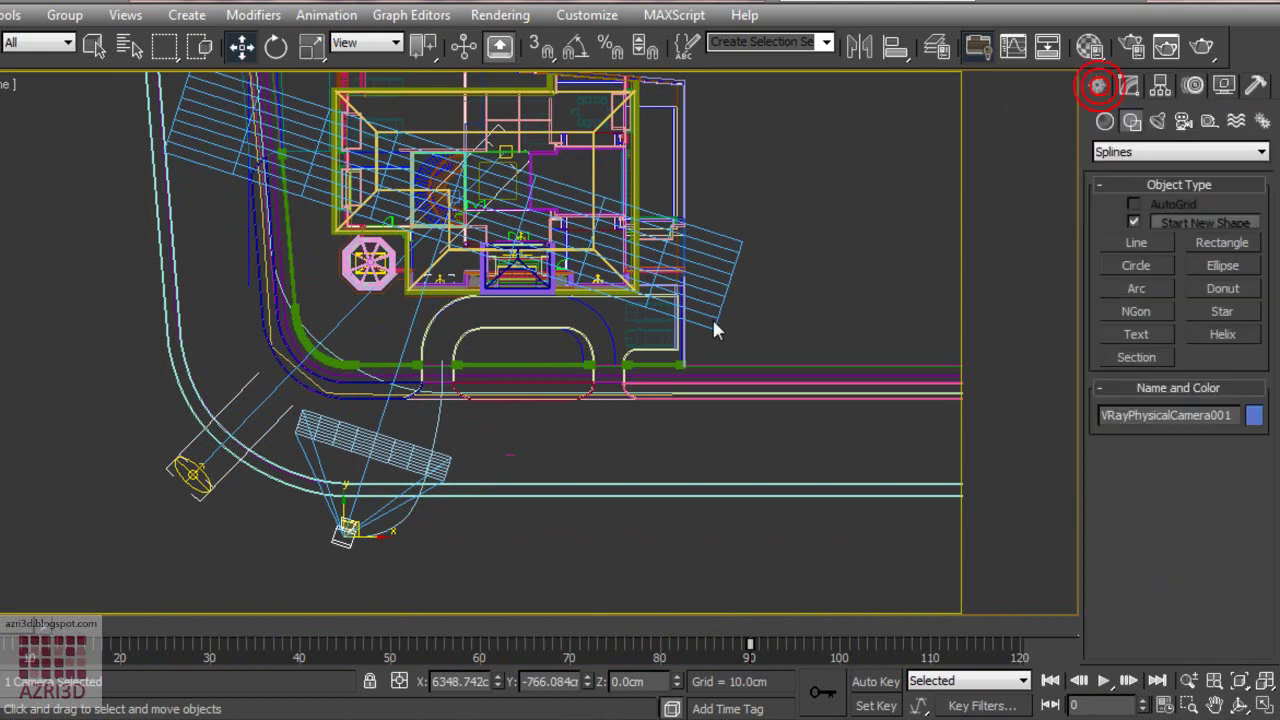
left_click(440, 418)
key("f")
key("z")
scroll(513, 451, "down", 3)
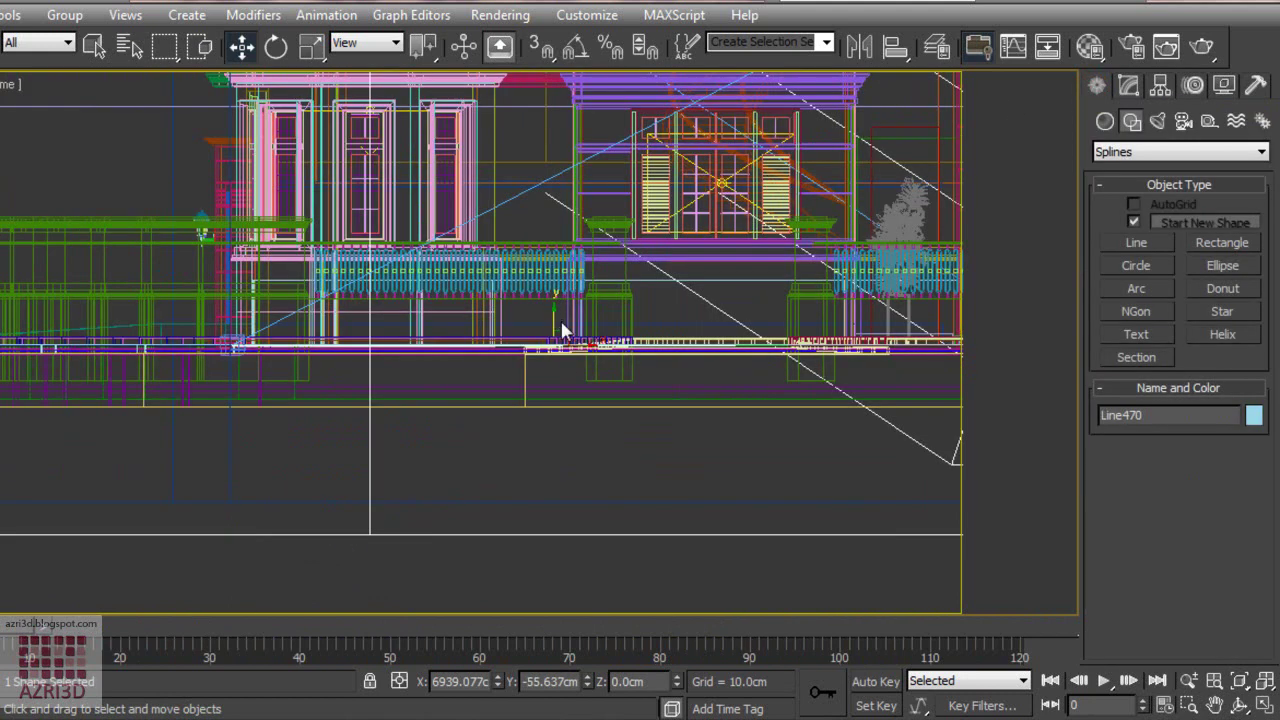
scroll(560, 330, "down", 3)
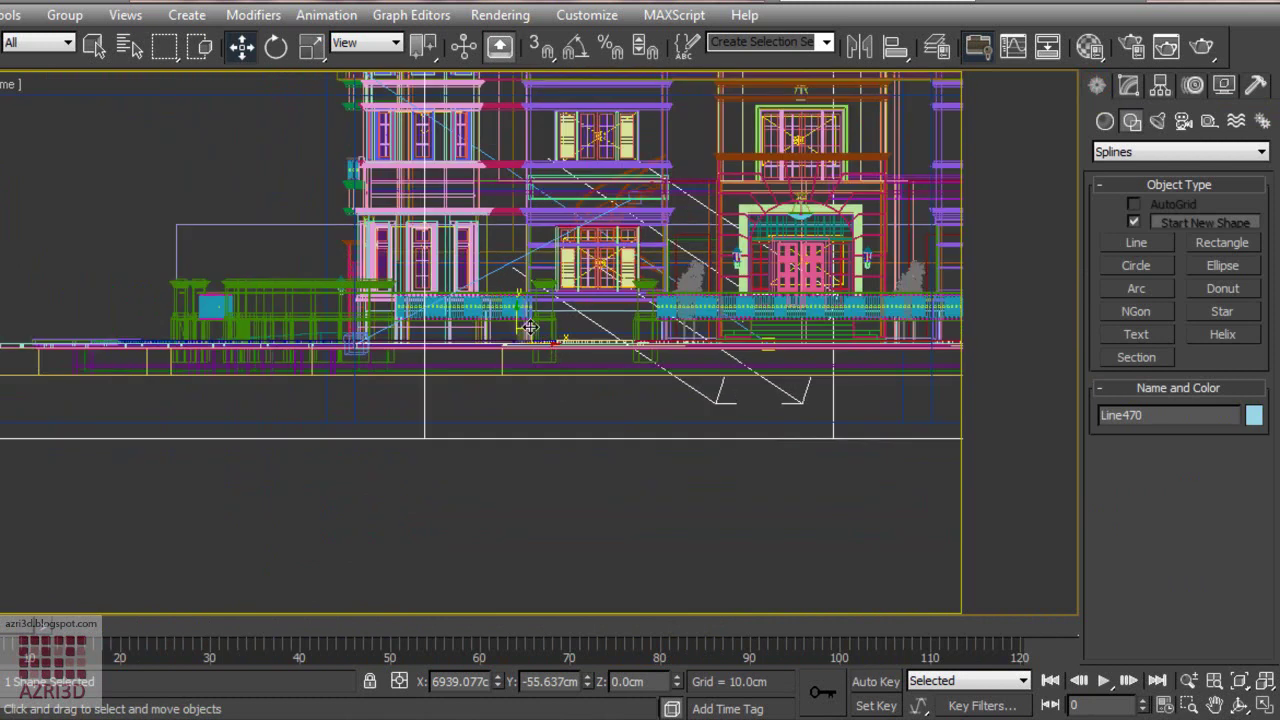
left_click_drag(528, 326, 510, 238)
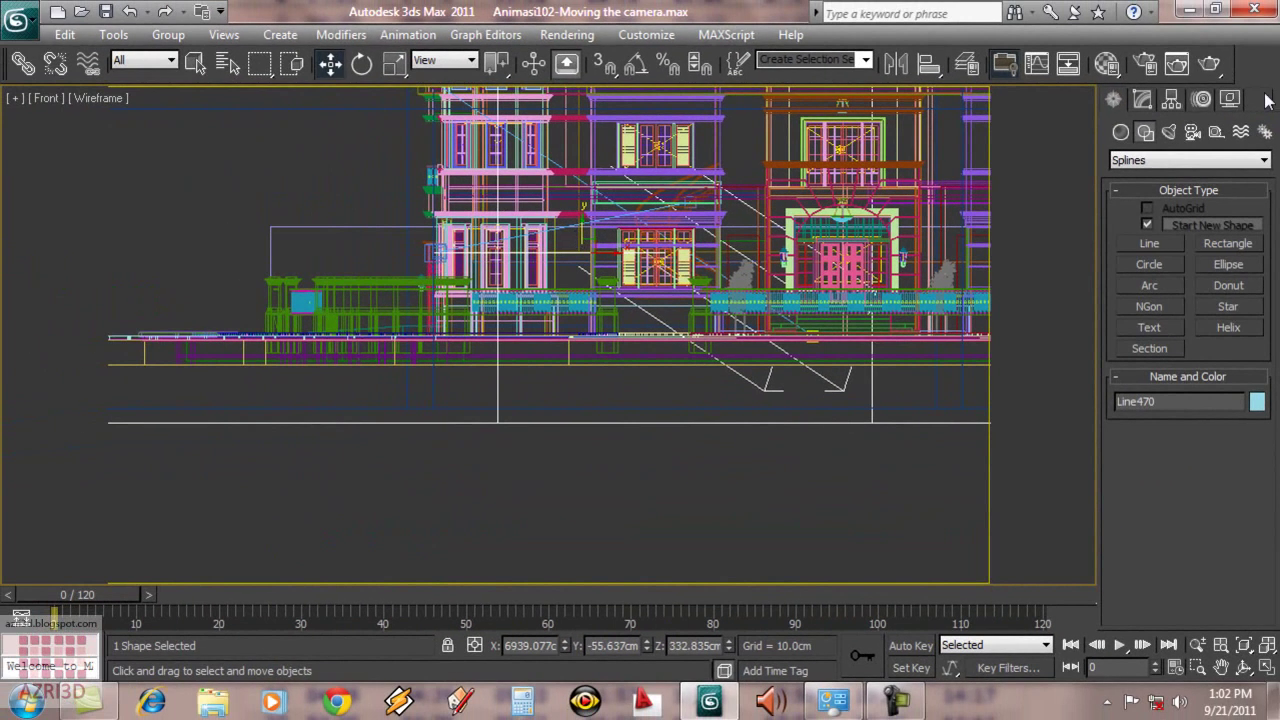
Lower the path's vertices toward the driveway end in the front view, placing the one before the end at about 290 cm high.
left_click(1142, 99)
left_click(1118, 180)
left_click(1164, 198)
key("t")
scroll(747, 347, "down", 5)
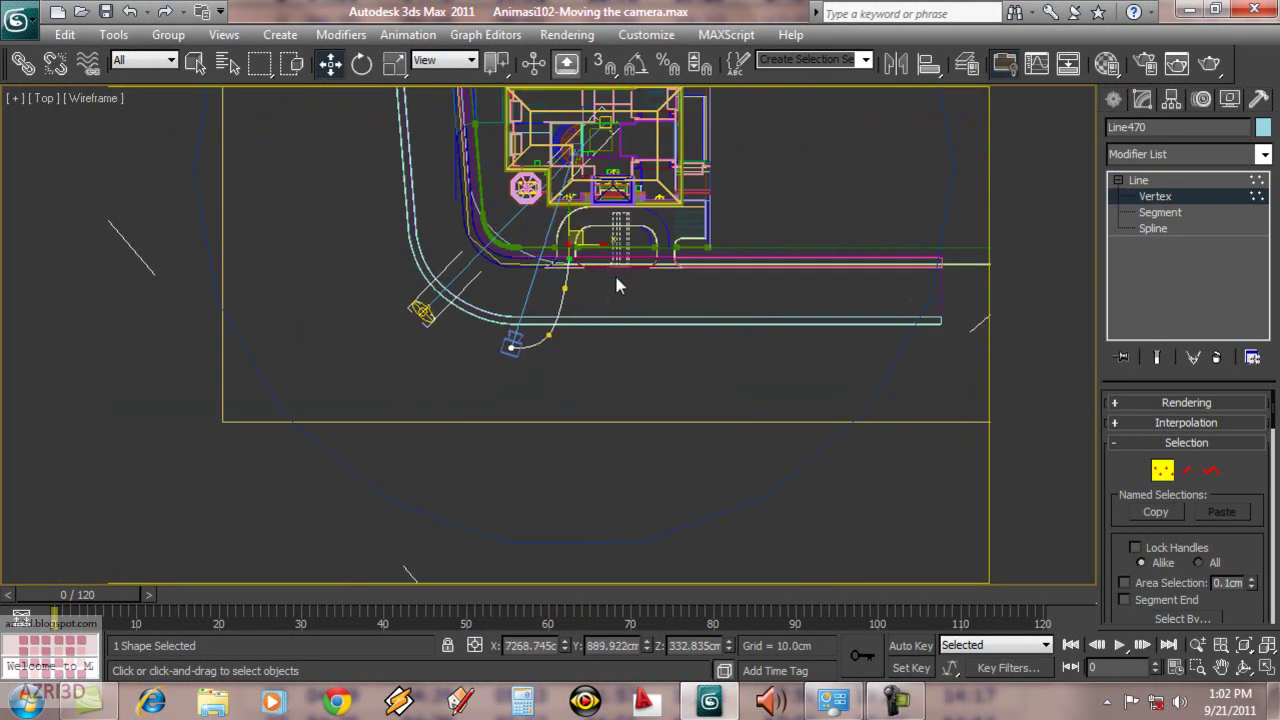
key("f")
key("z")
scroll(615, 287, "up", 10)
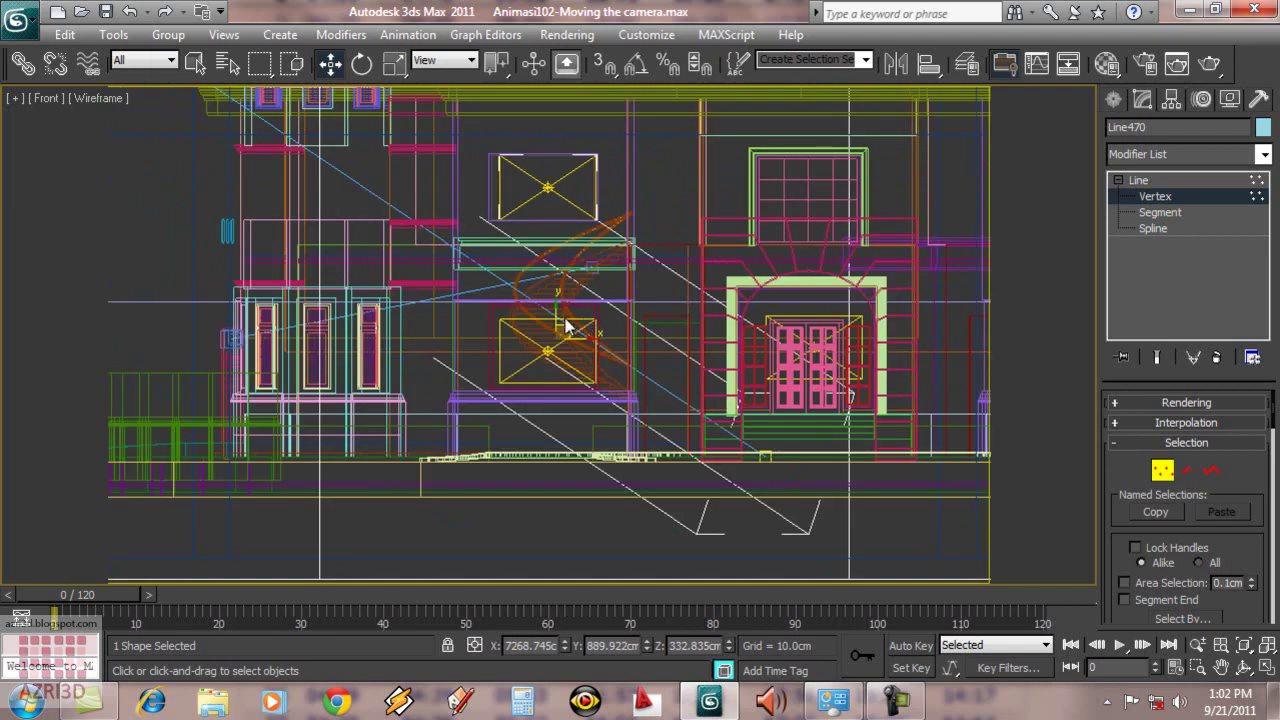
left_click_drag(558, 322, 536, 340)
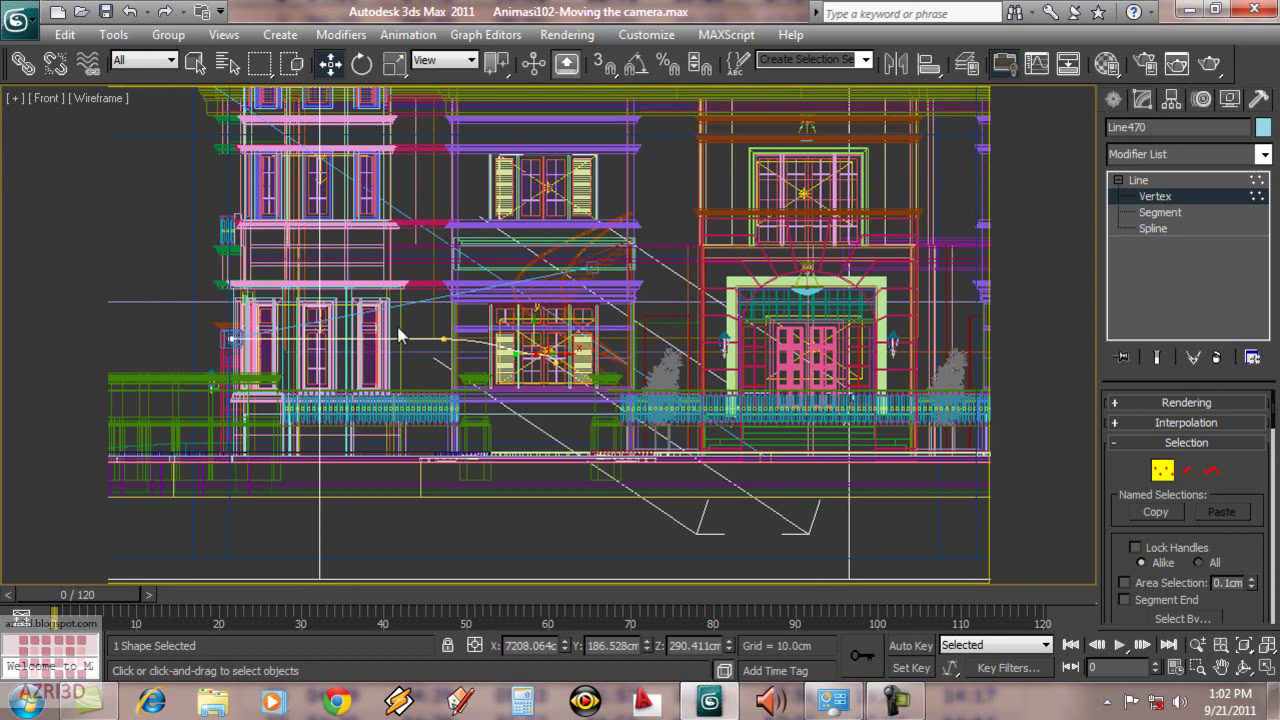
In the left view, raise the path's camera-end vertices and adjust the vertex nearest the road edge to about 301 cm high.
key("t")
scroll(575, 385, "down", 5)
scroll(575, 385, "up", 3)
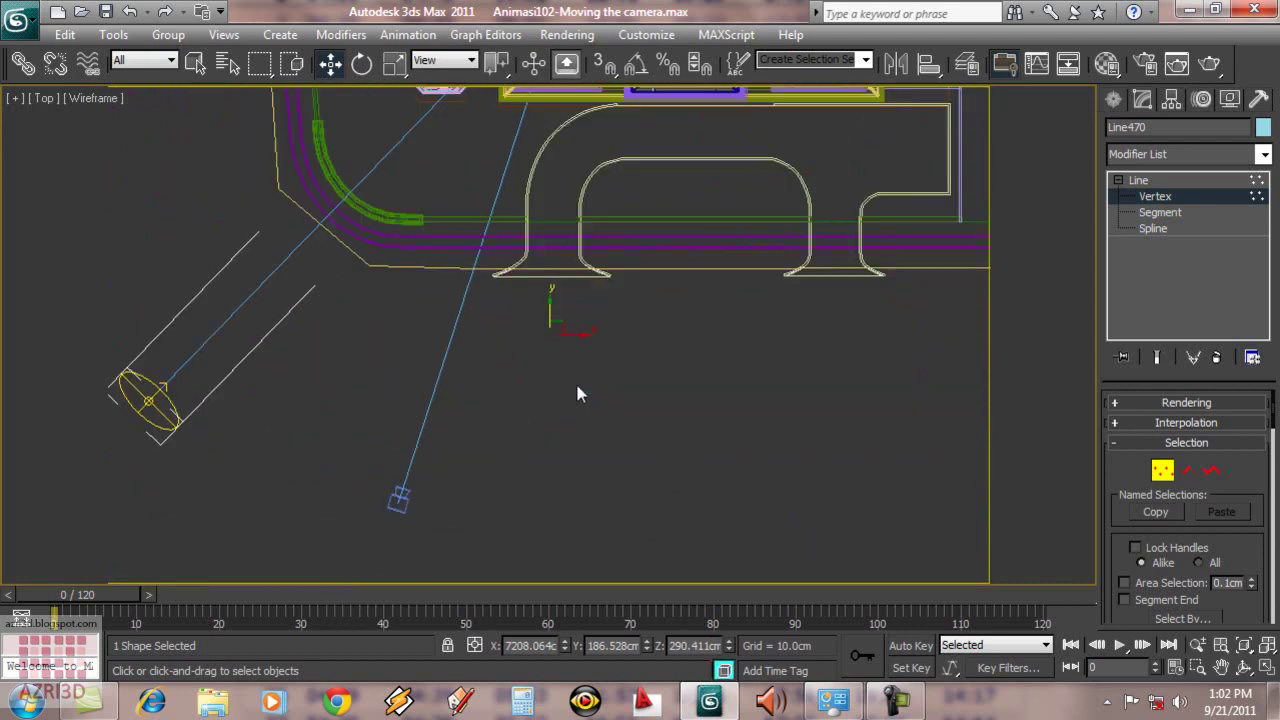
key("l")
scroll(580, 386, "up", 3)
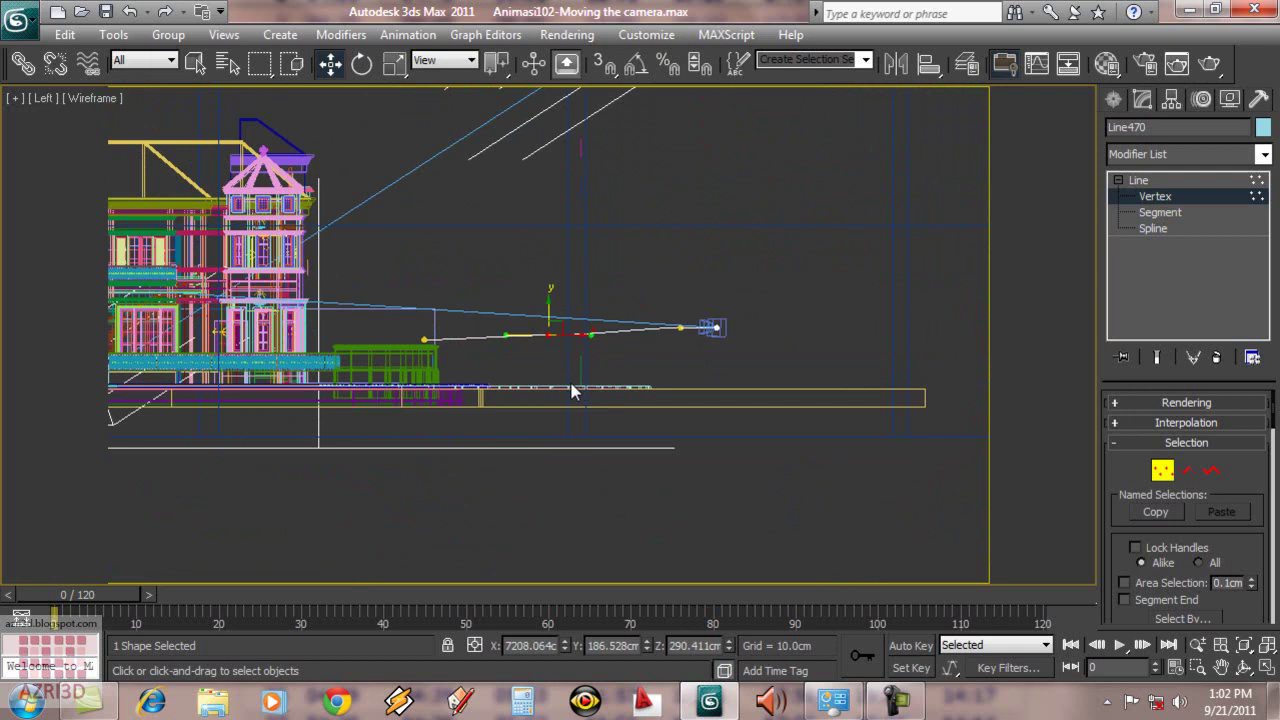
middle_click_drag(703, 391, 720, 390)
scroll(745, 322, "up", 2)
left_click_drag(798, 334, 799, 342)
scroll(820, 346, "down", 2)
left_click_drag(810, 283, 945, 379)
left_click_drag(894, 322, 894, 274)
mouse_move(707, 326)
left_mouse_down()
mouse_move(766, 380)
mouse_move(726, 326)
left_mouse_up()
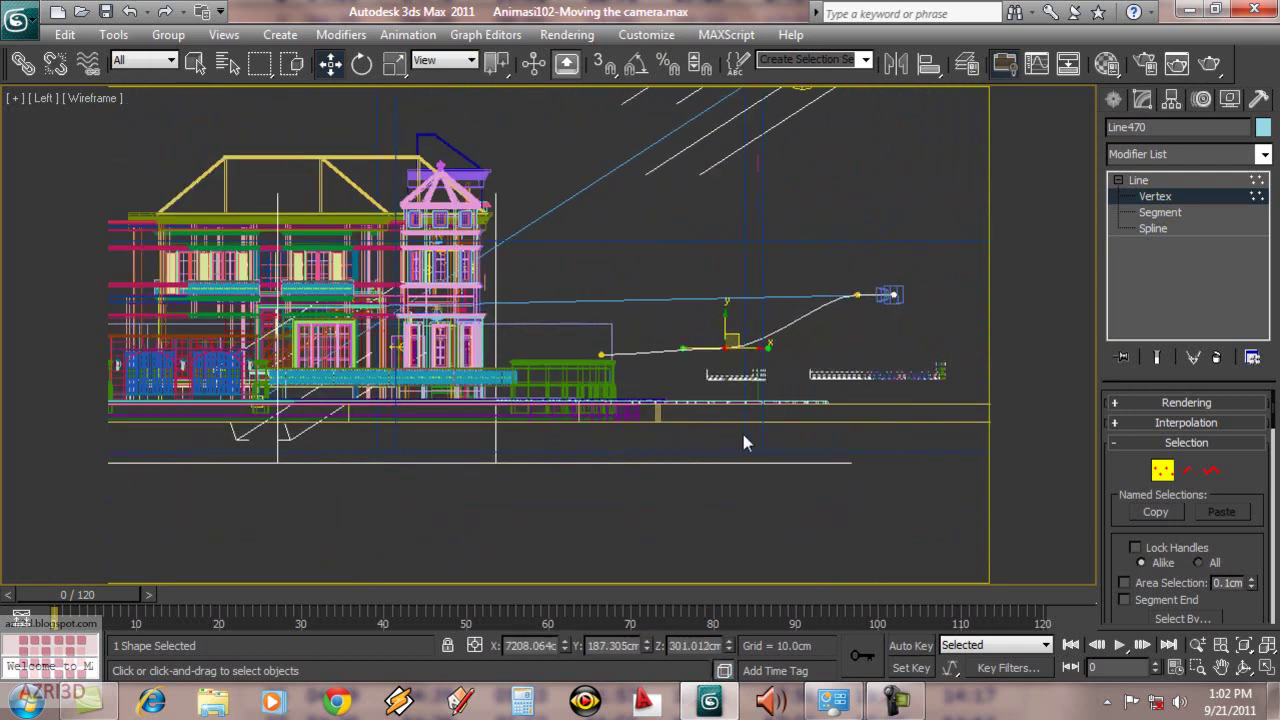
Select the camera and examine its % Along Path value between frame 0 and frame 90.
left_click_drag(105, 592, 42, 561)
key("w")
left_click(871, 336)
left_click(1189, 182)
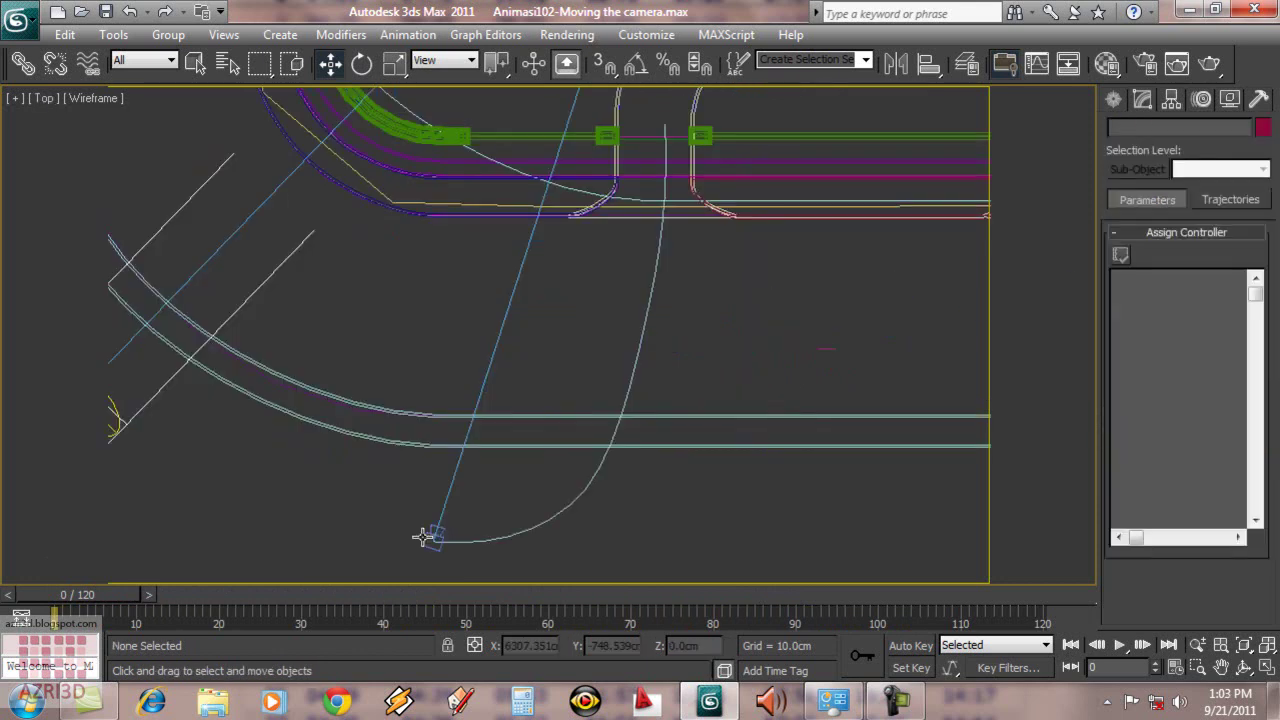
left_click(426, 537)
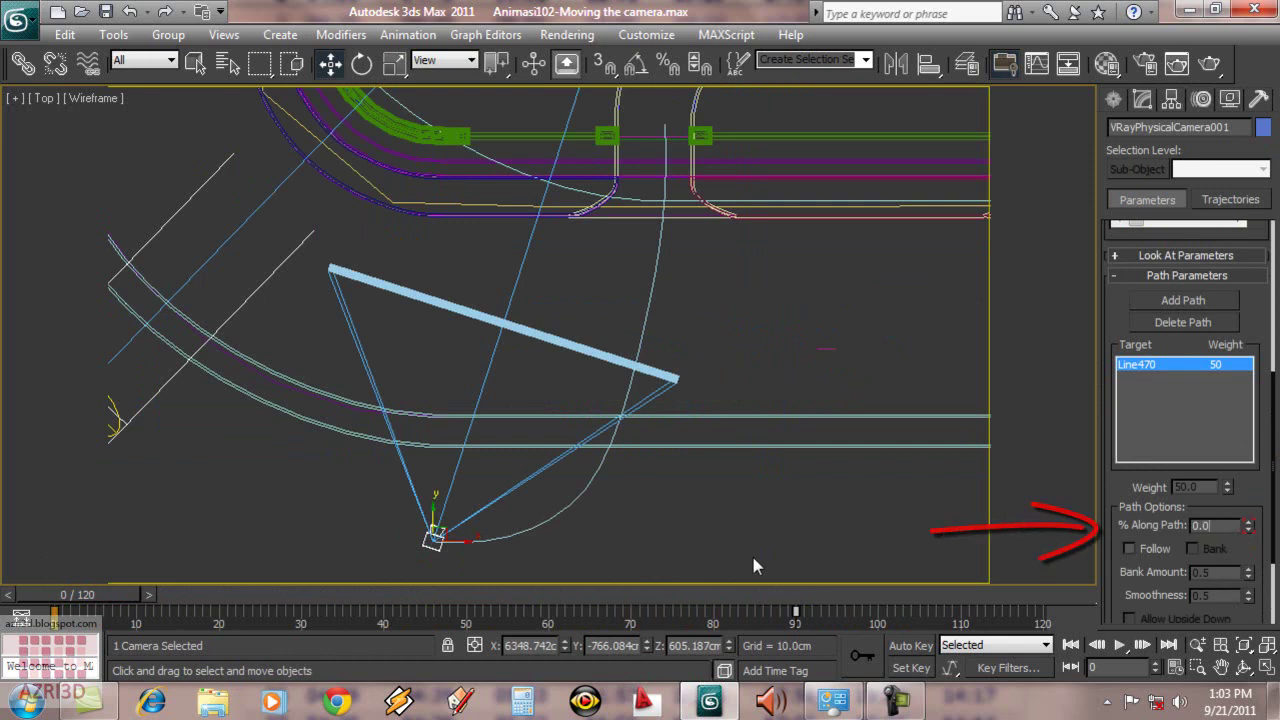
left_click_drag(116, 597, 795, 612)
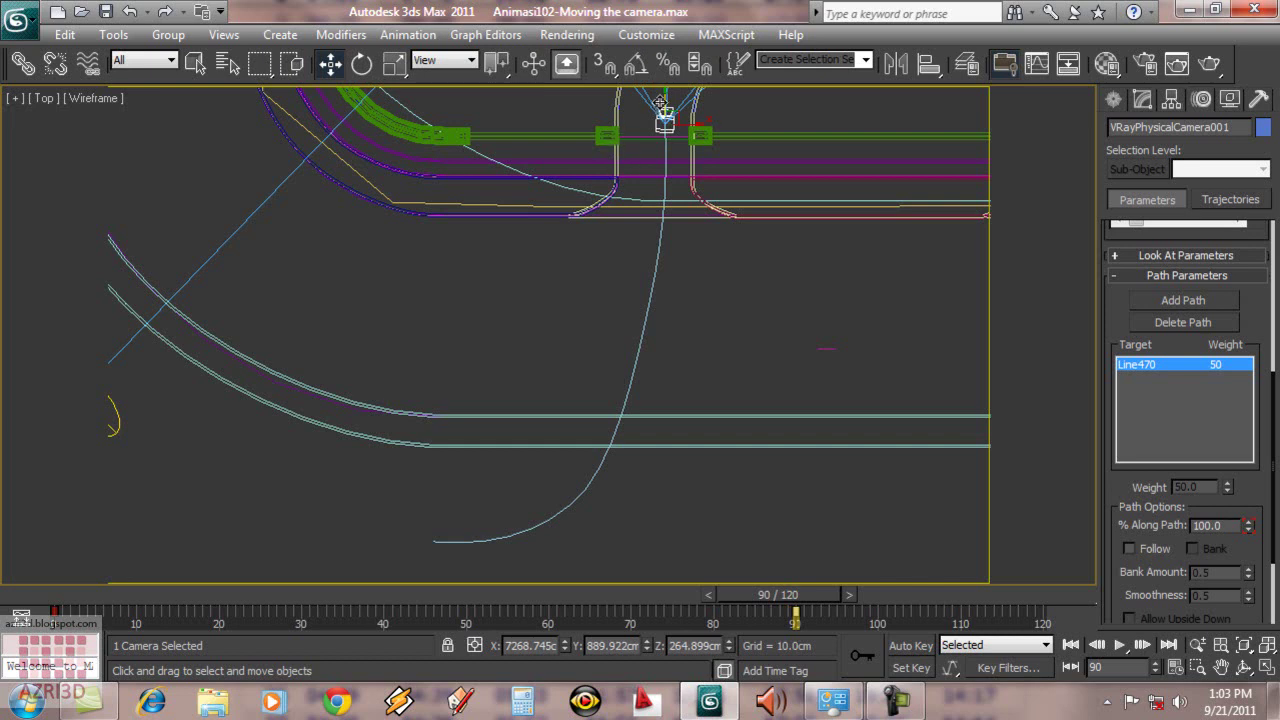
Play the camera animation from frame 0 in the shaded VRayPhysicalCamera001 view and stop it after watching the move.
left_click_drag(777, 592, 80, 595)
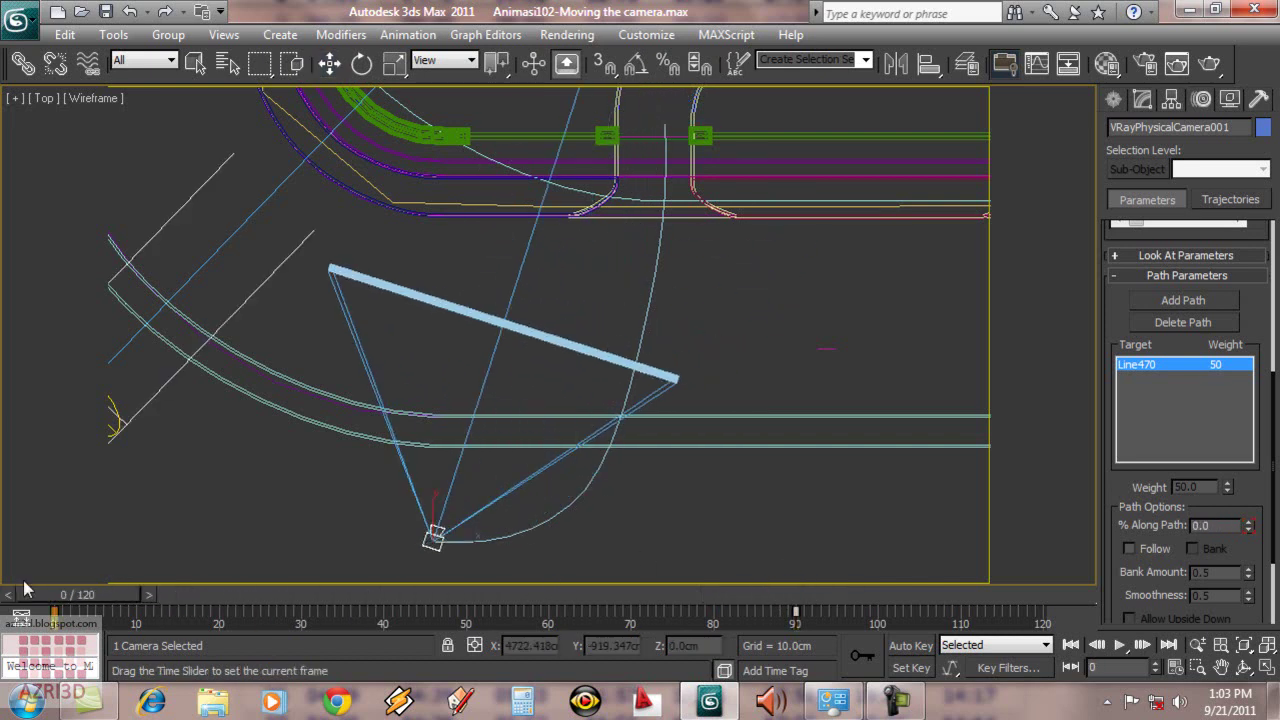
key("c")
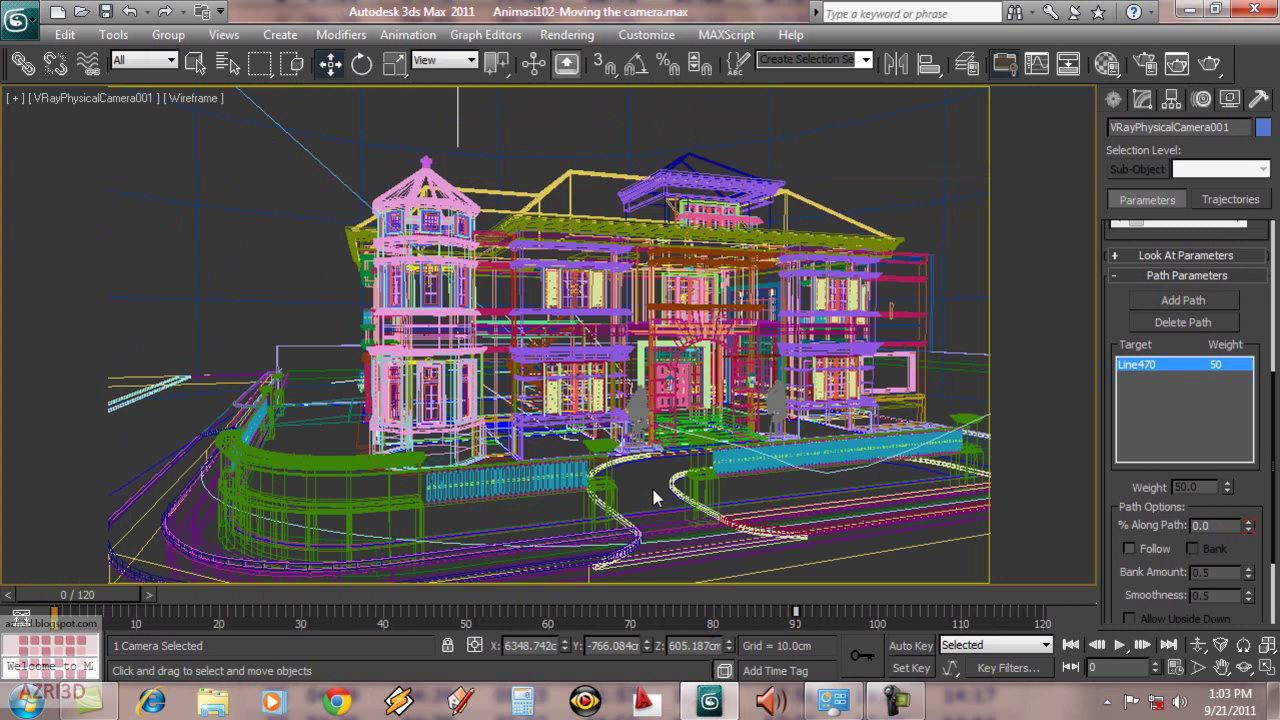
key("F3")
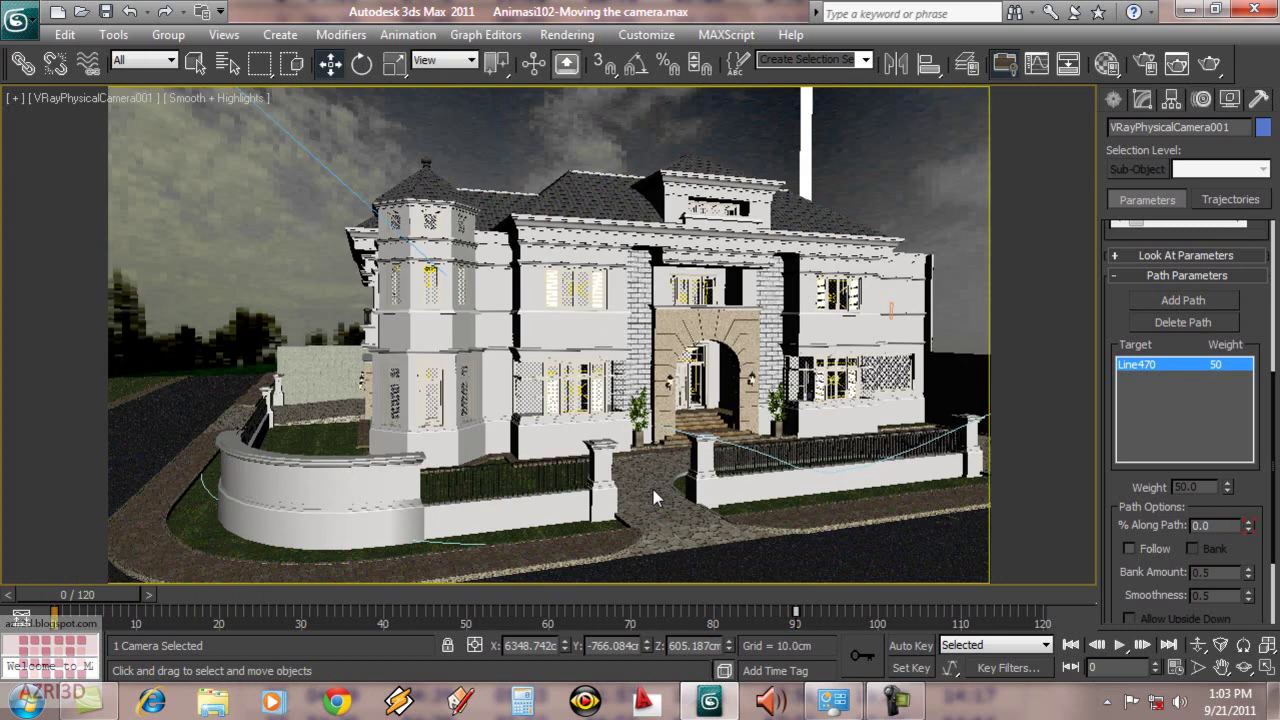
left_click(1120, 645)
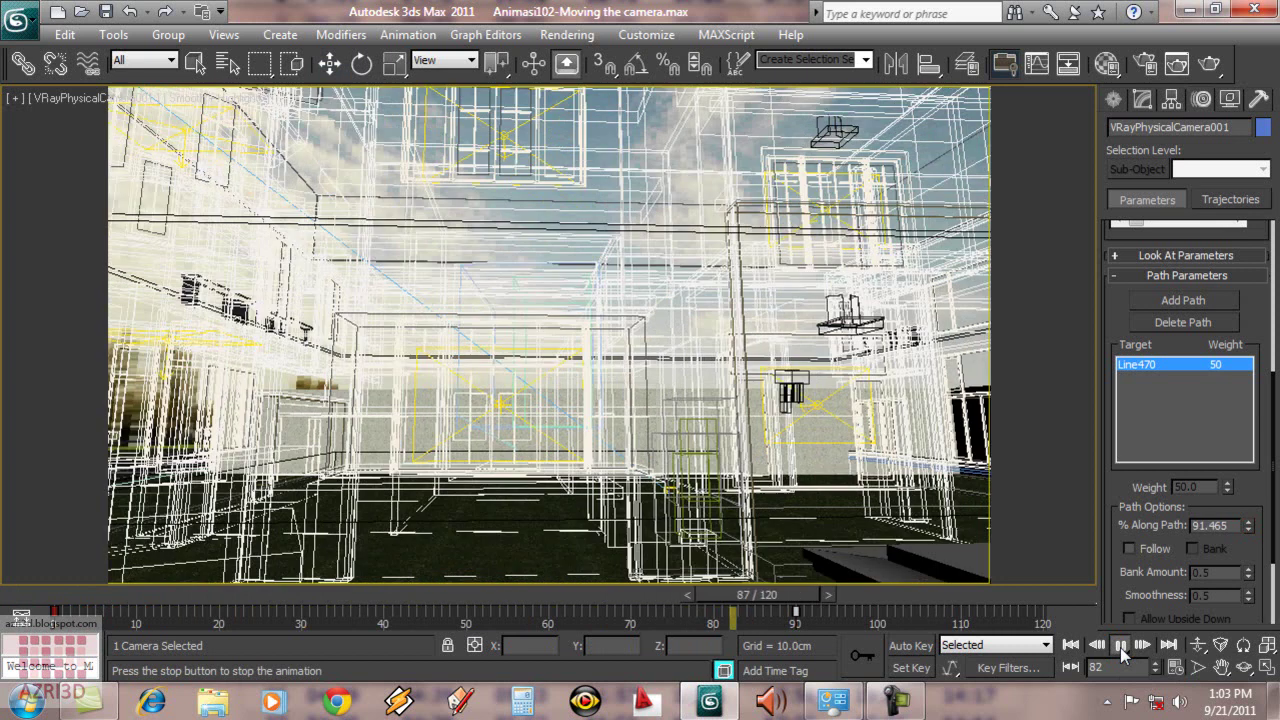
left_click(1120, 645)
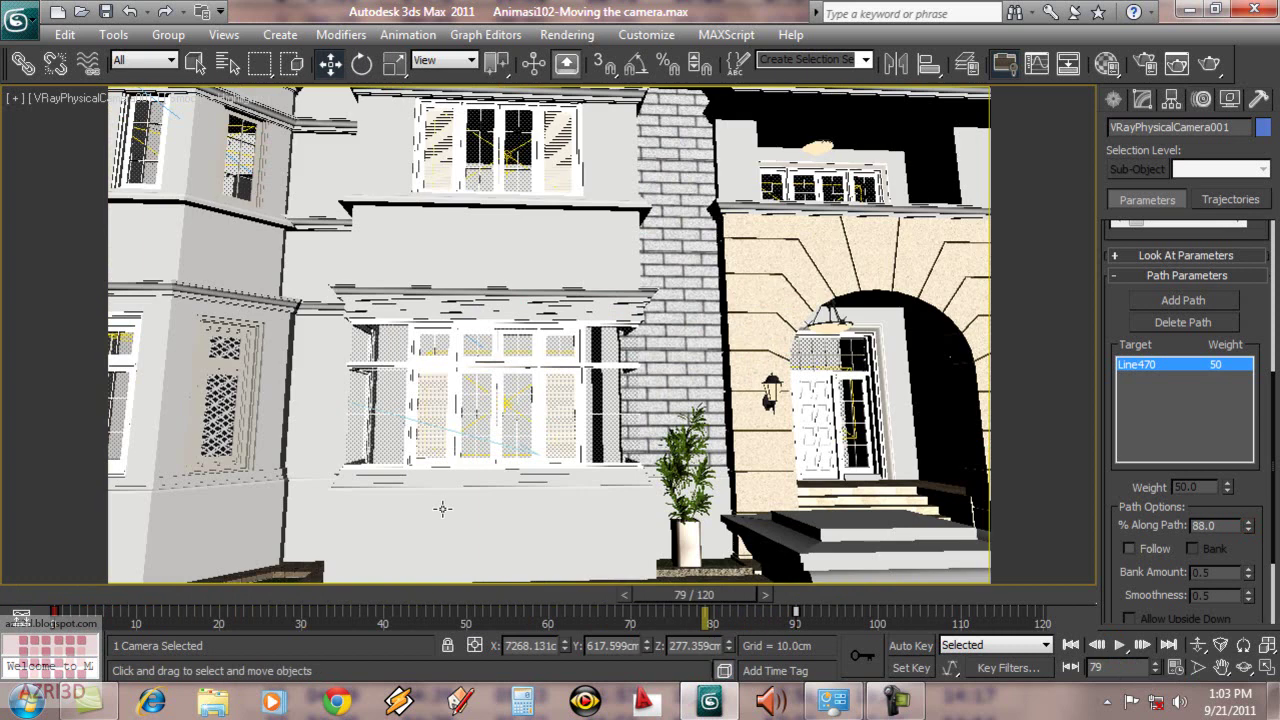
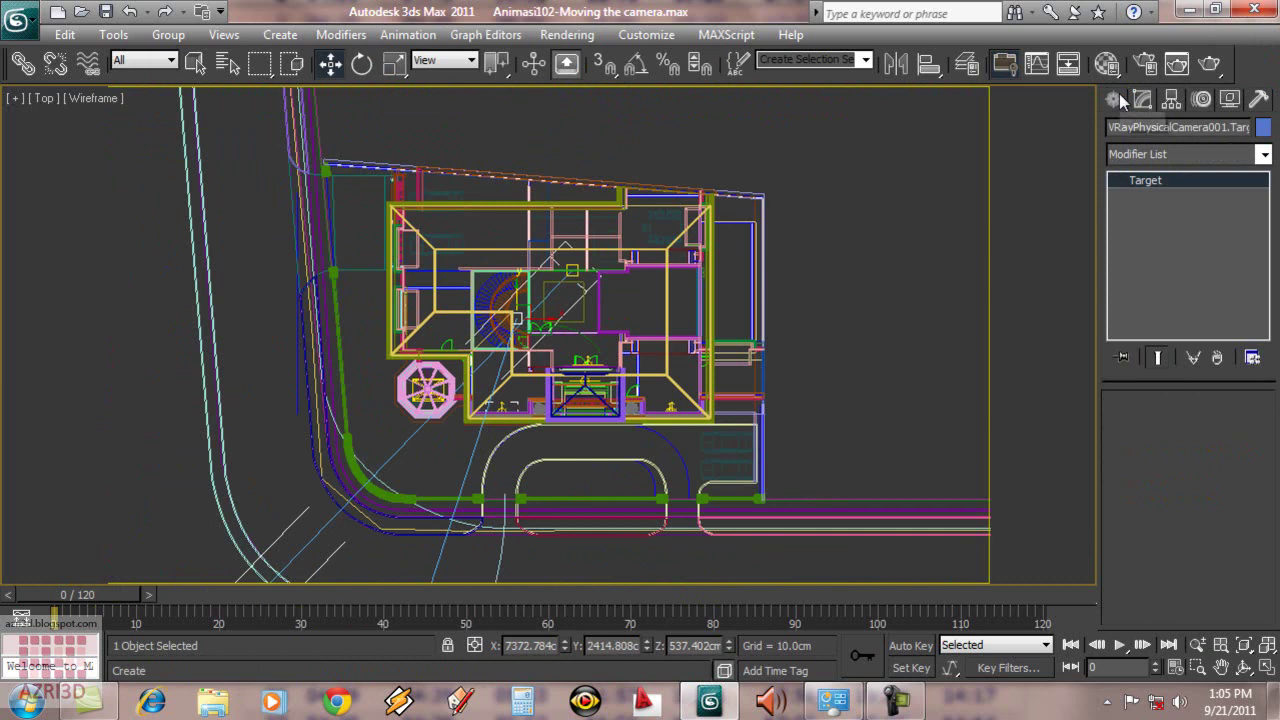
Assign a Path Constraint controller to the position of the camera target.
left_click(1201, 99)
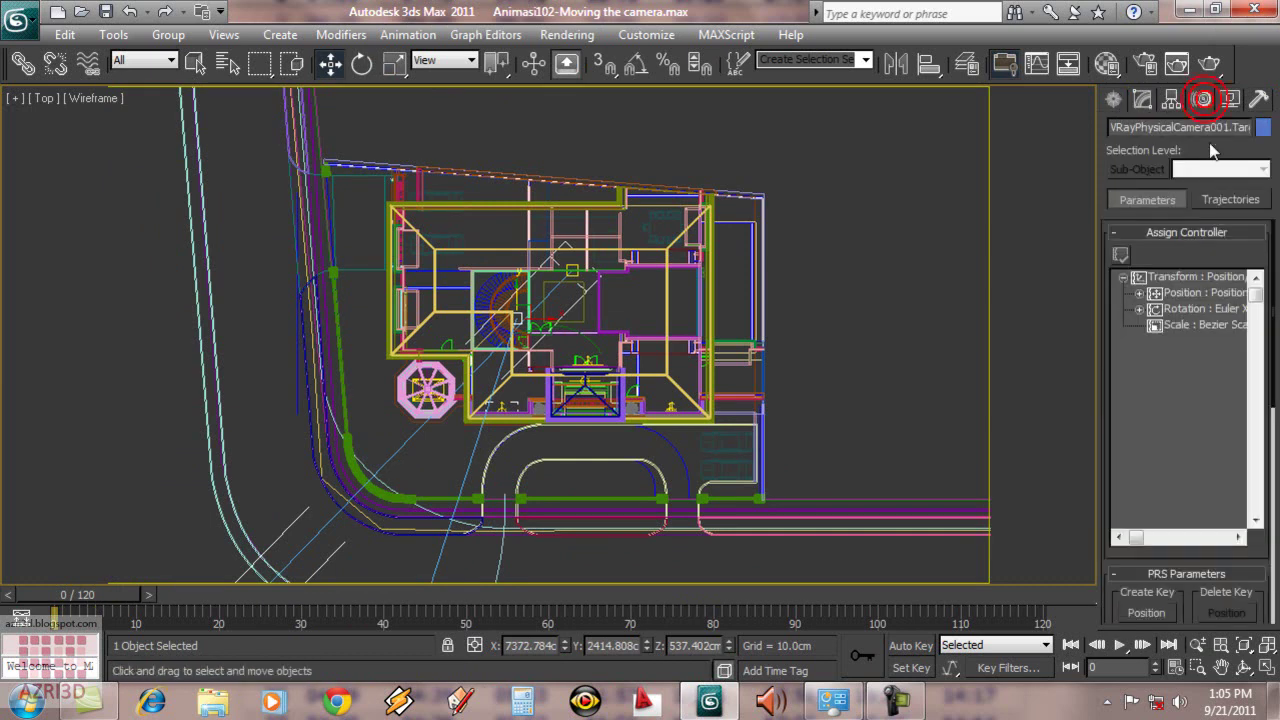
left_click(1195, 292)
left_click(1120, 255)
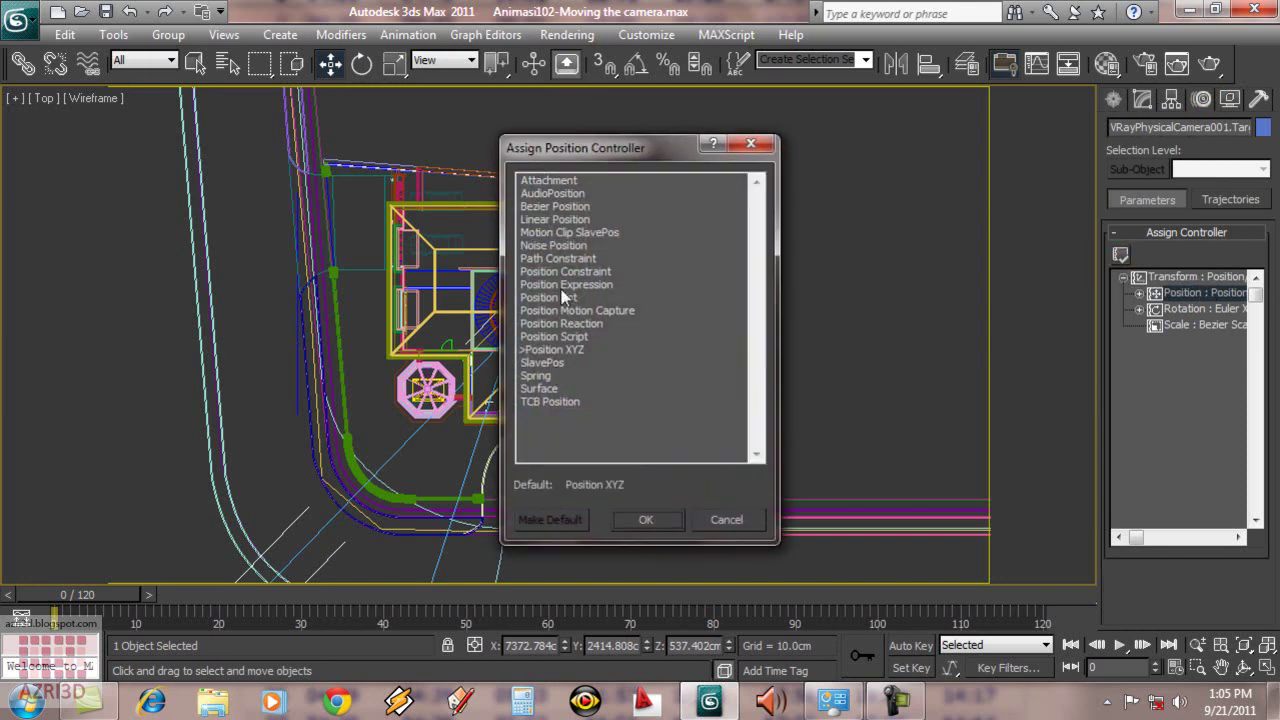
left_click(560, 258)
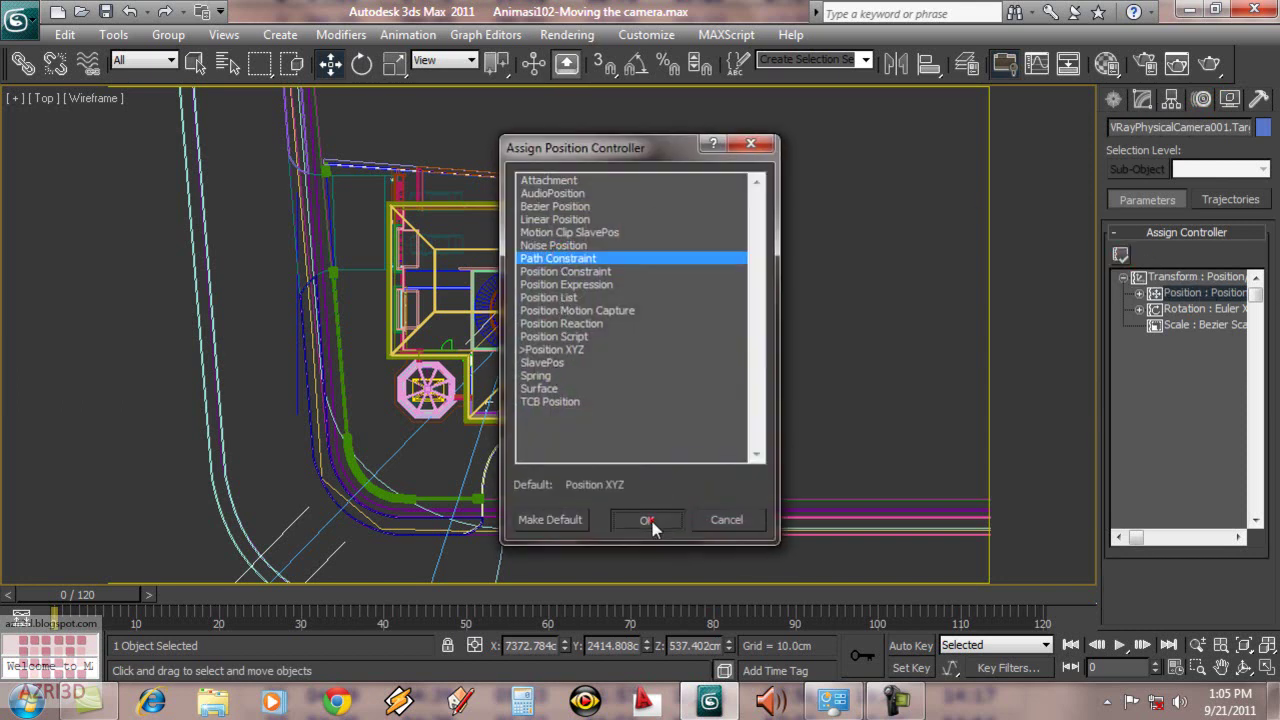
left_click(645, 519)
Add the line drawn inside the house, Line471, as the camera target's path.
scroll(1185, 223, "down", 3)
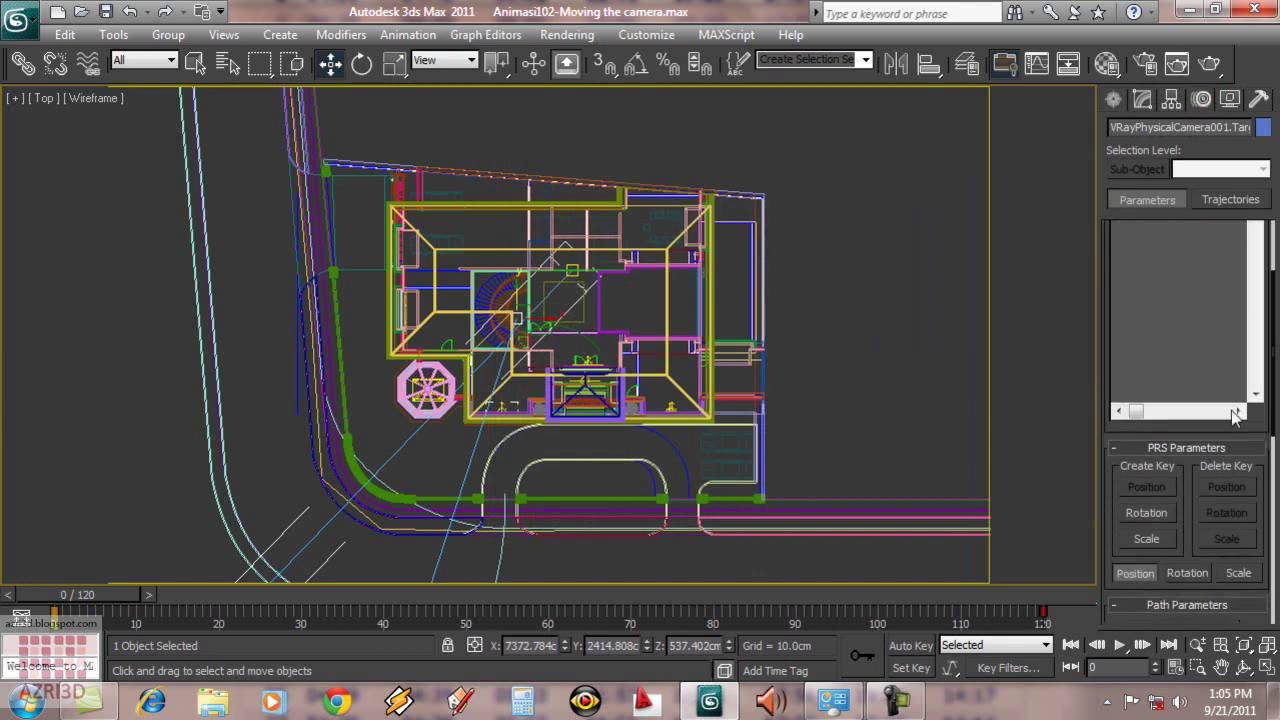
scroll(1222, 418, "down", 5)
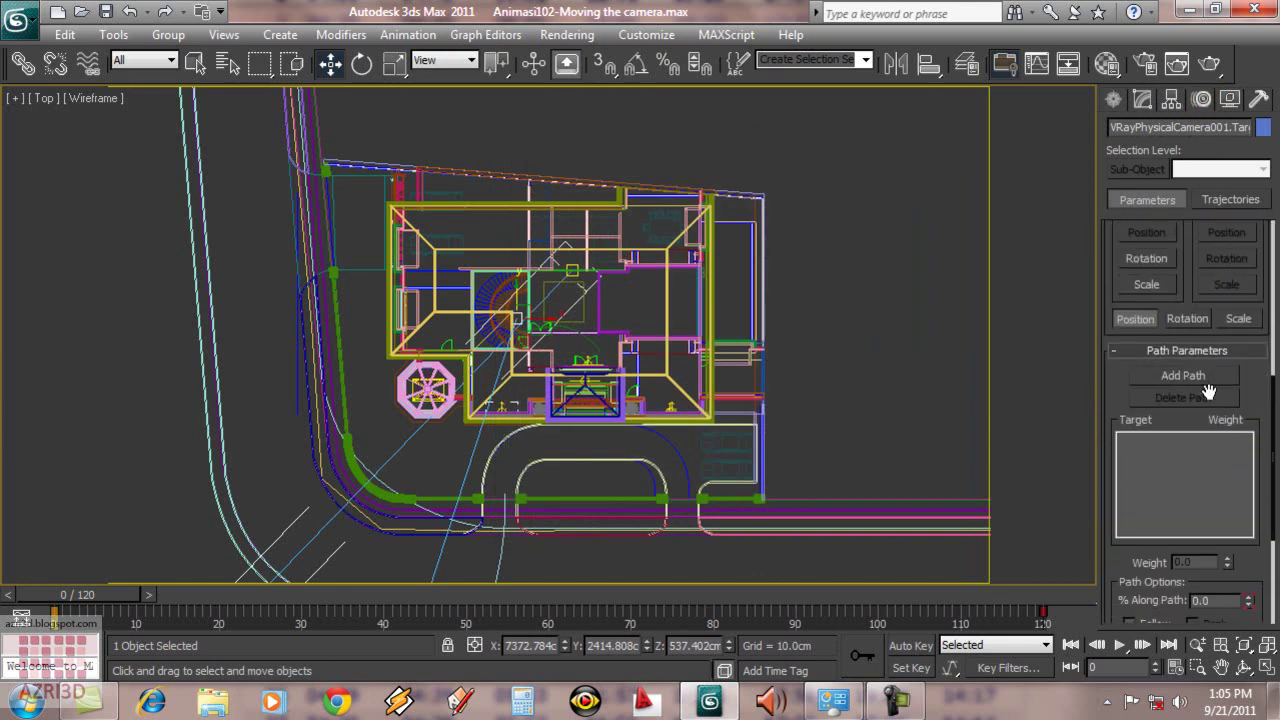
left_click(1206, 380)
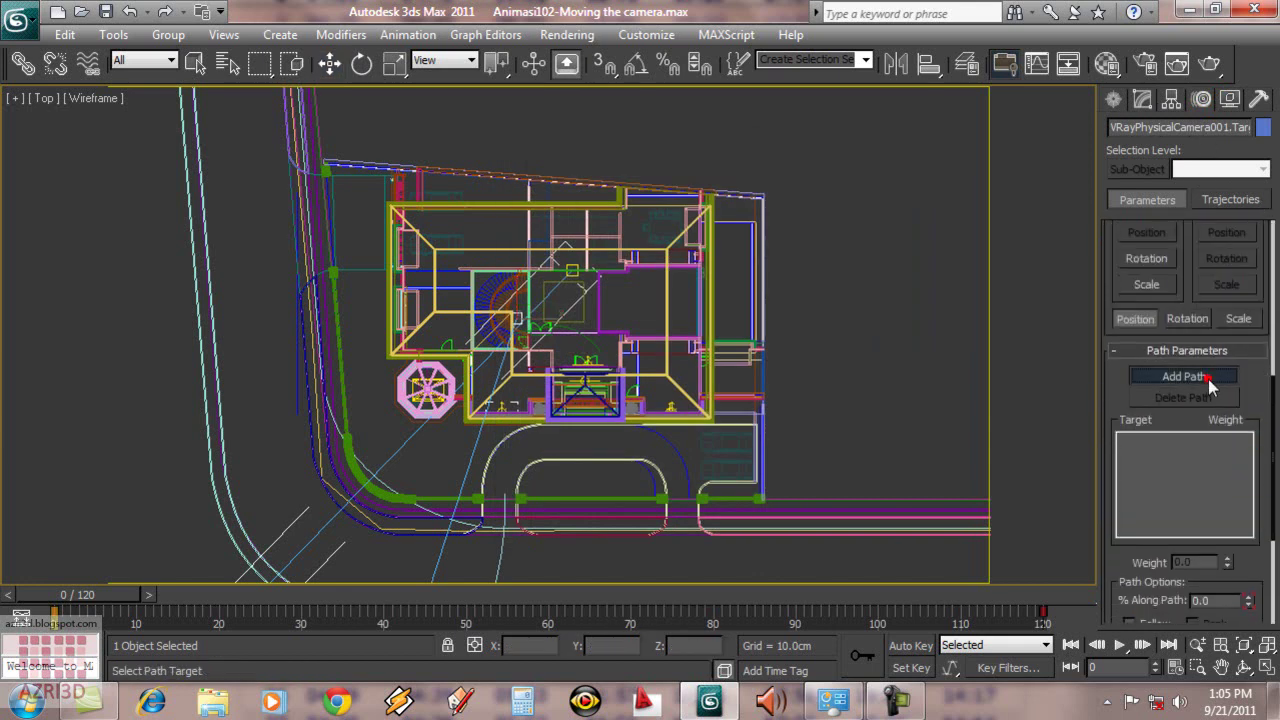
left_click(596, 348)
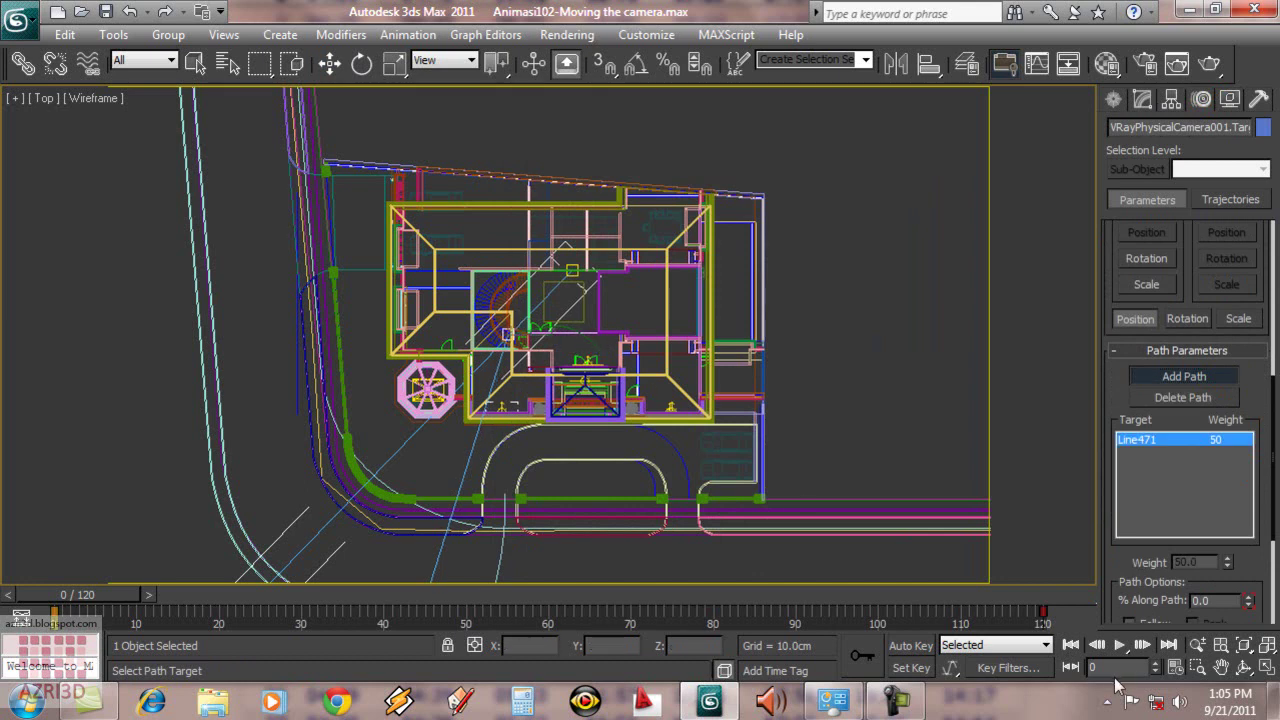
Move the camera target's end key to about frame 98 and scrub through the timeline to check the motion.
left_click_drag(82, 605, 56, 567)
left_click_drag(1045, 611, 860, 610)
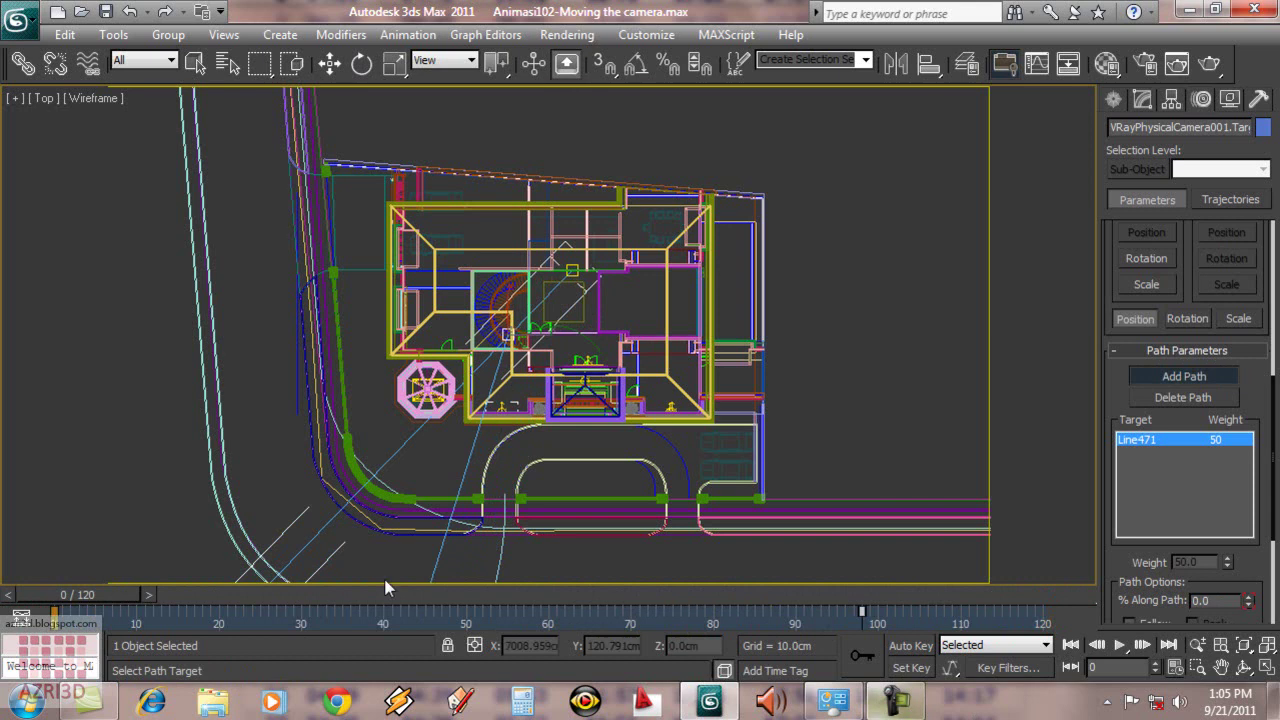
left_click_drag(90, 603, 913, 617)
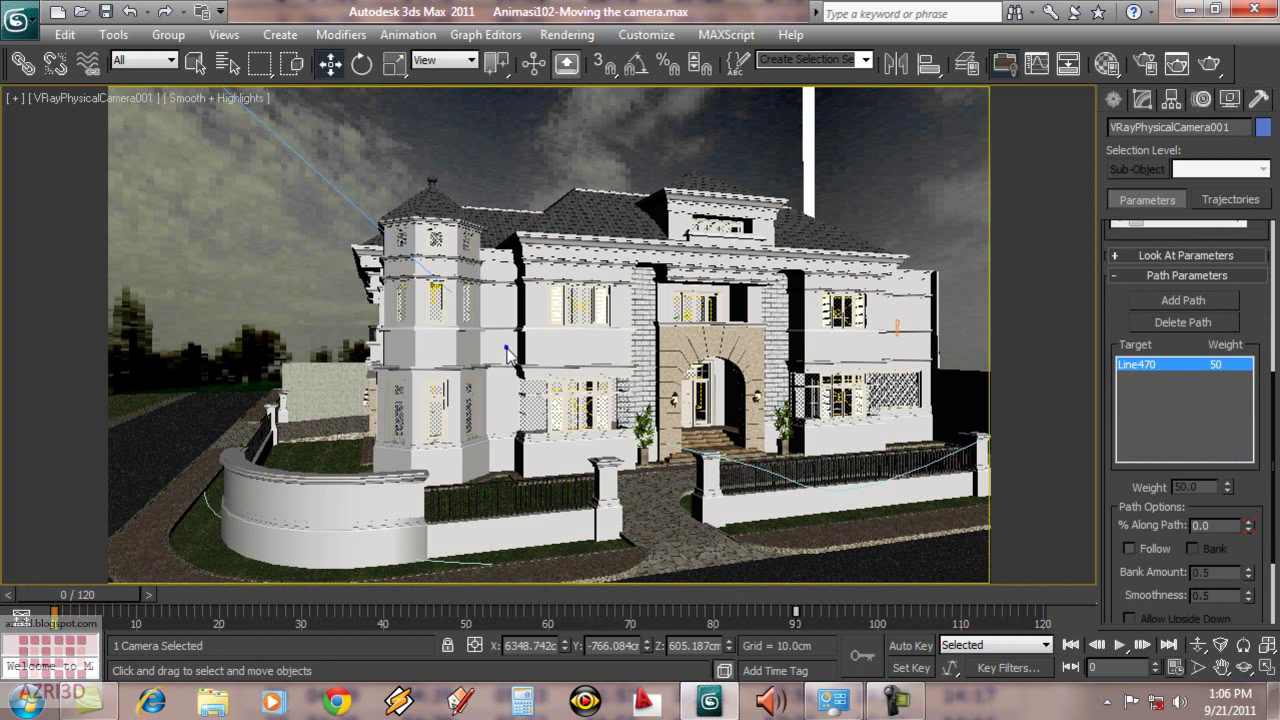
Unhide all objects in the scene together with all hidden layers.
right_click(508, 352)
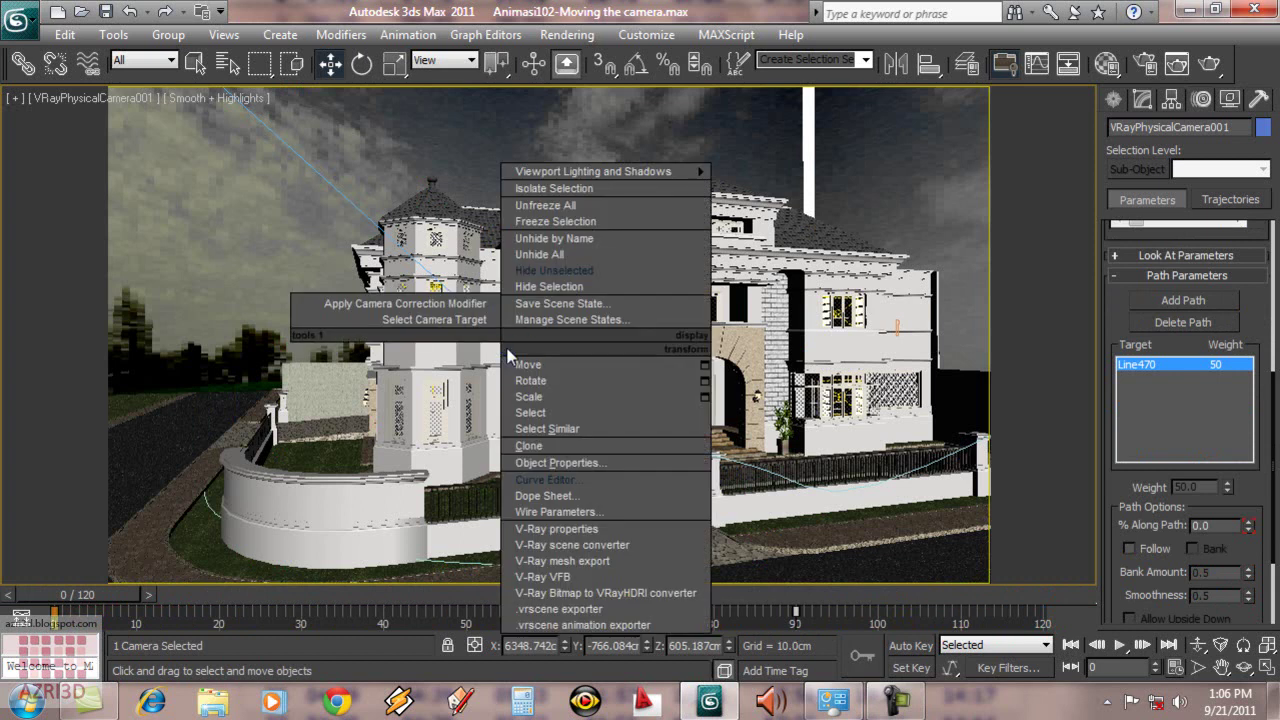
left_click(548, 264)
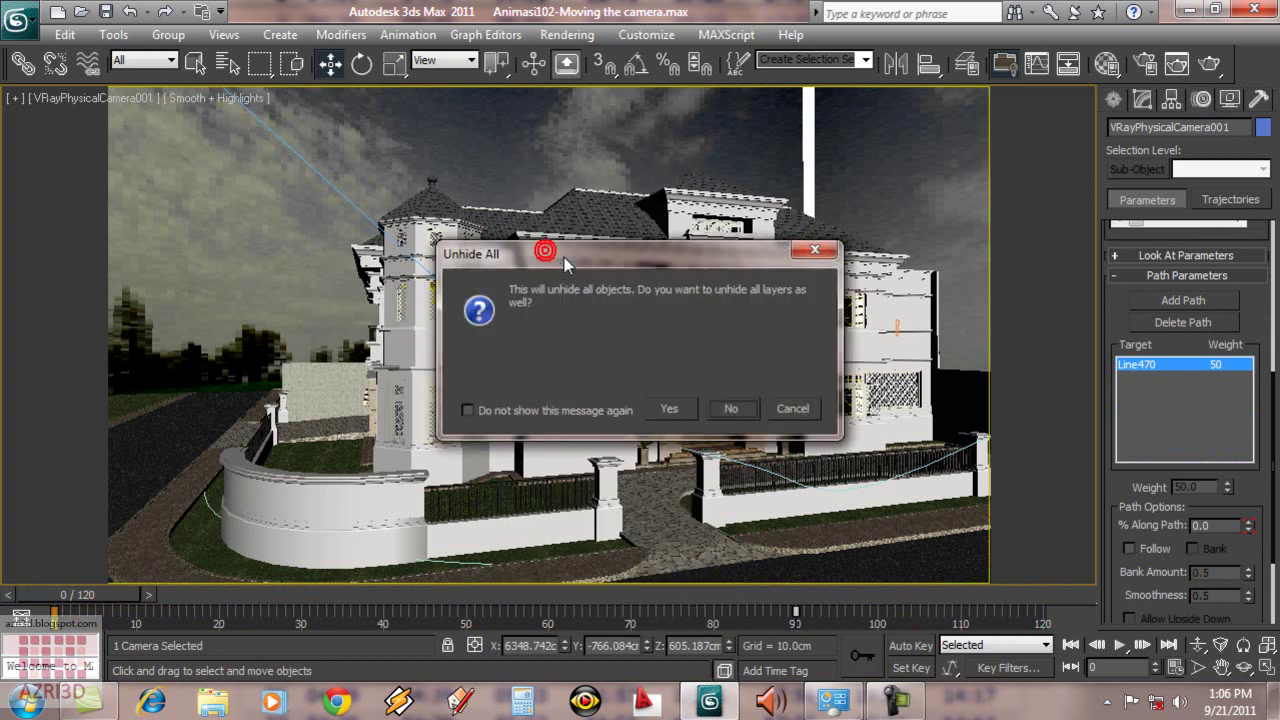
left_click(670, 410)
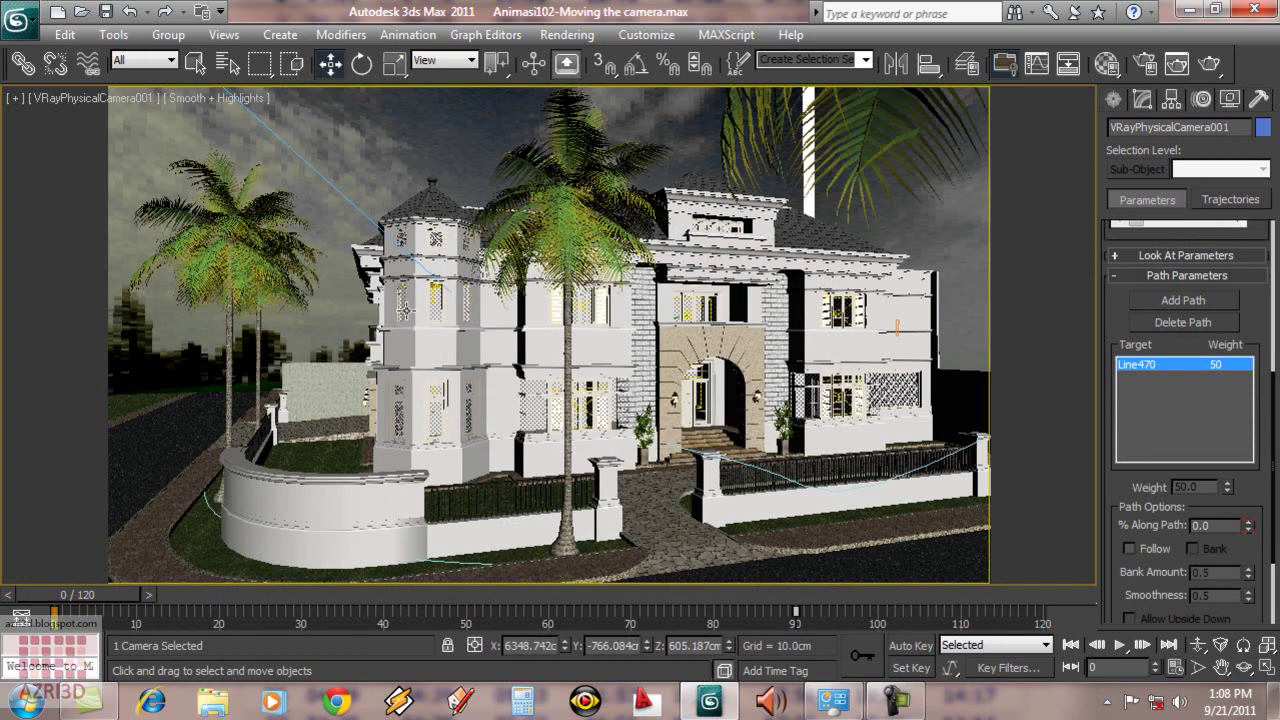
Create an AVI viewport preview of the active time segment from the camera view, watch it, and close the player.
left_click(120, 38)
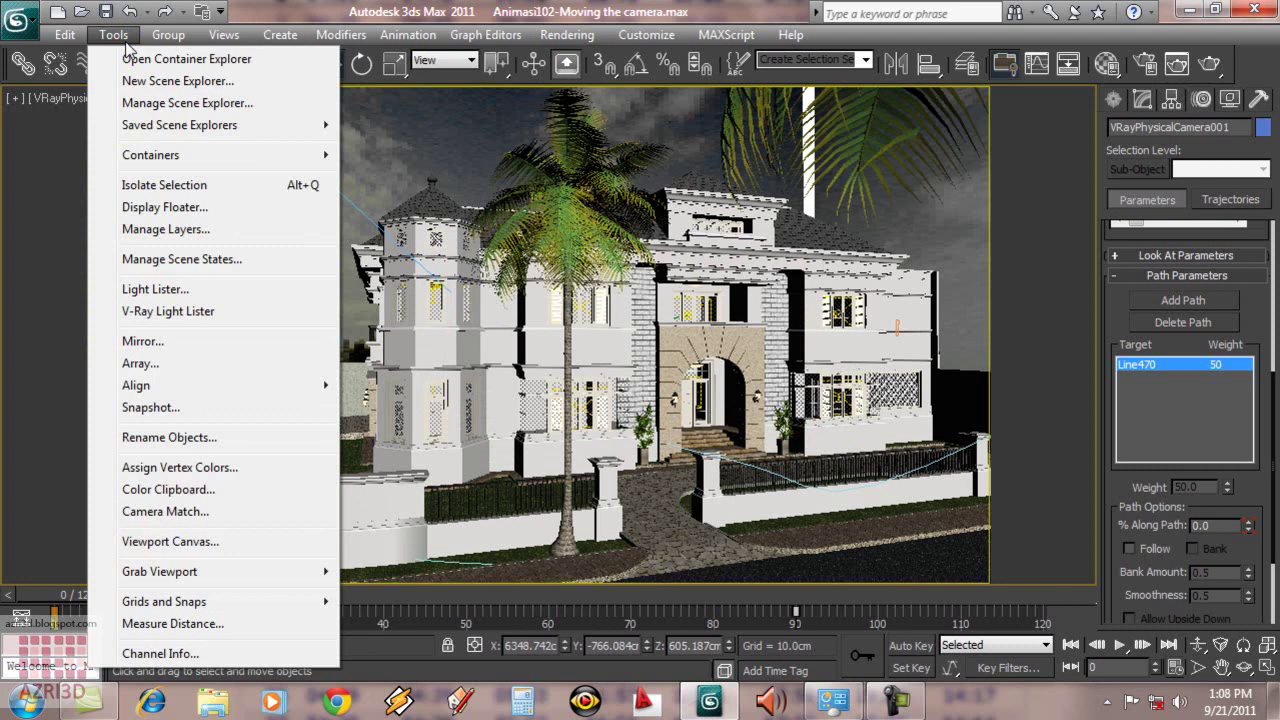
mouse_move(300, 571)
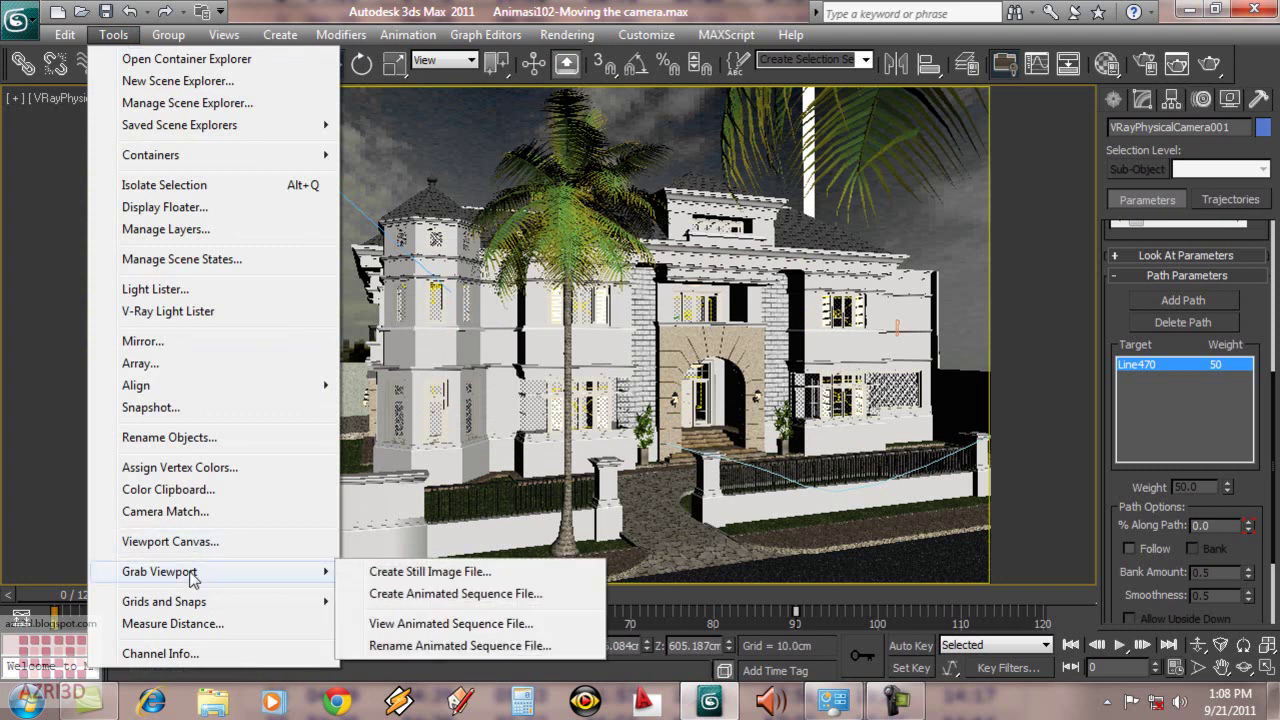
left_click(455, 594)
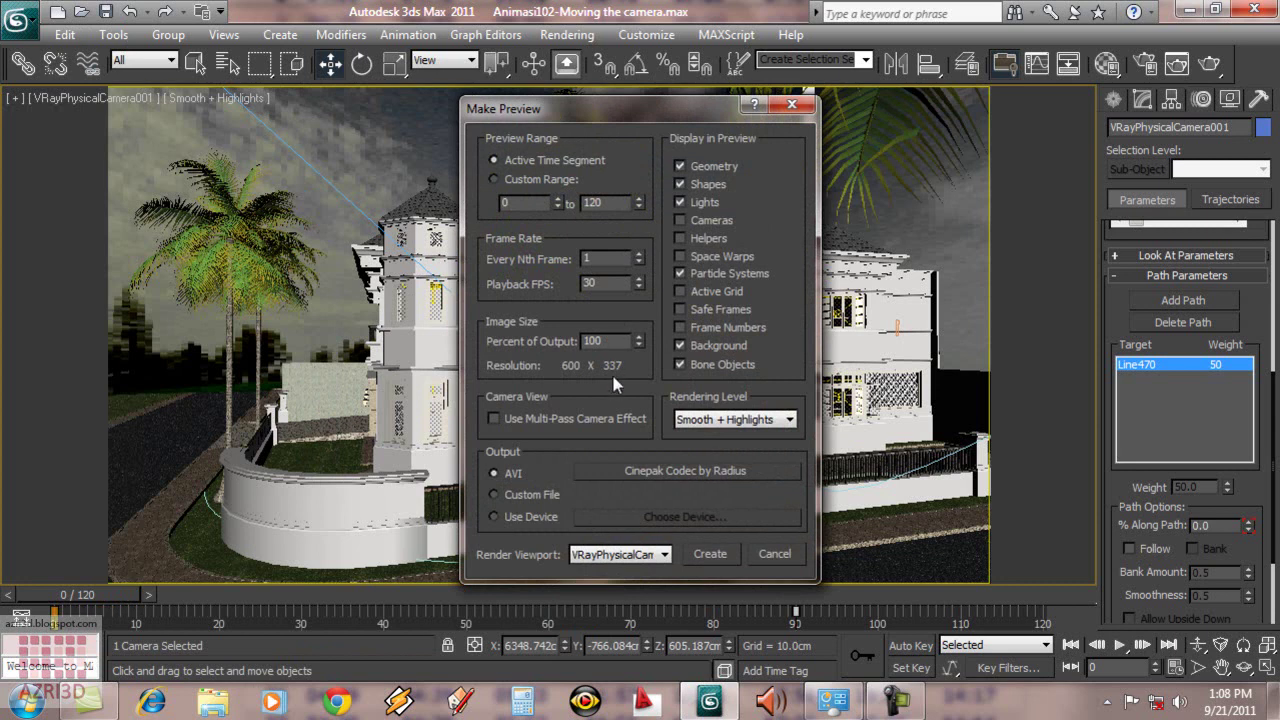
left_click(711, 554)
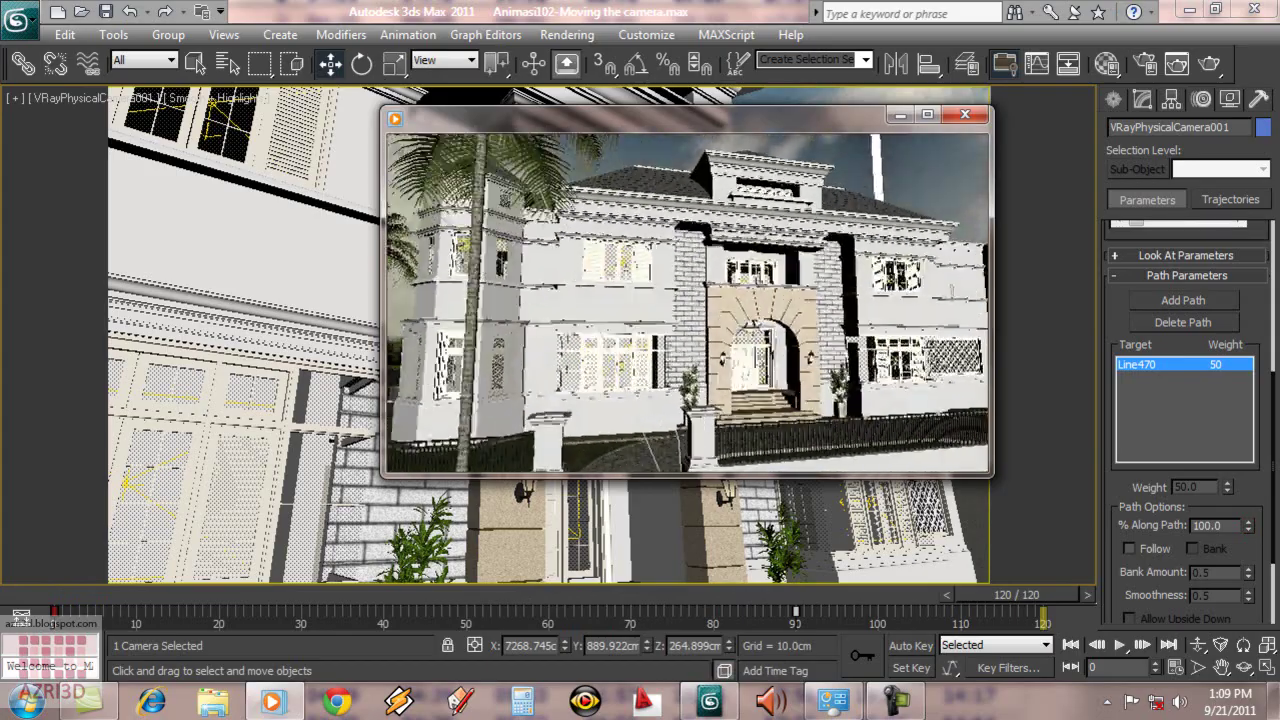
mouse_move(916, 305)
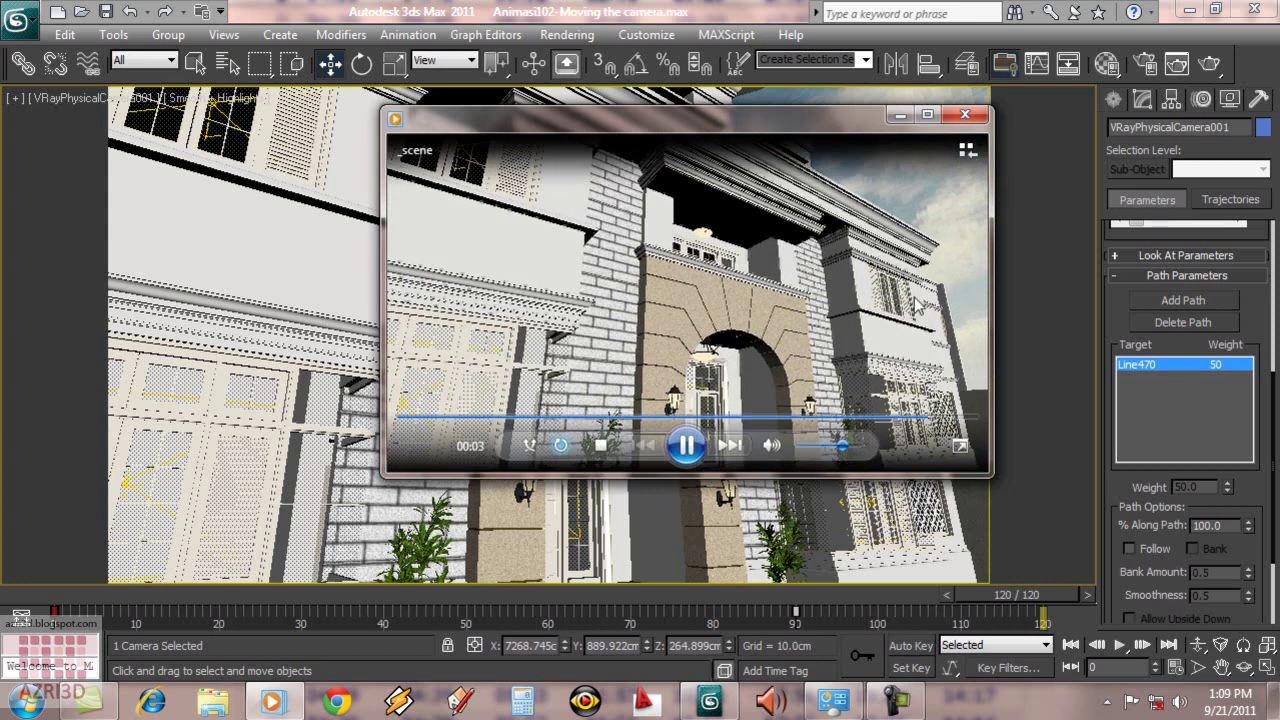
left_click(965, 114)
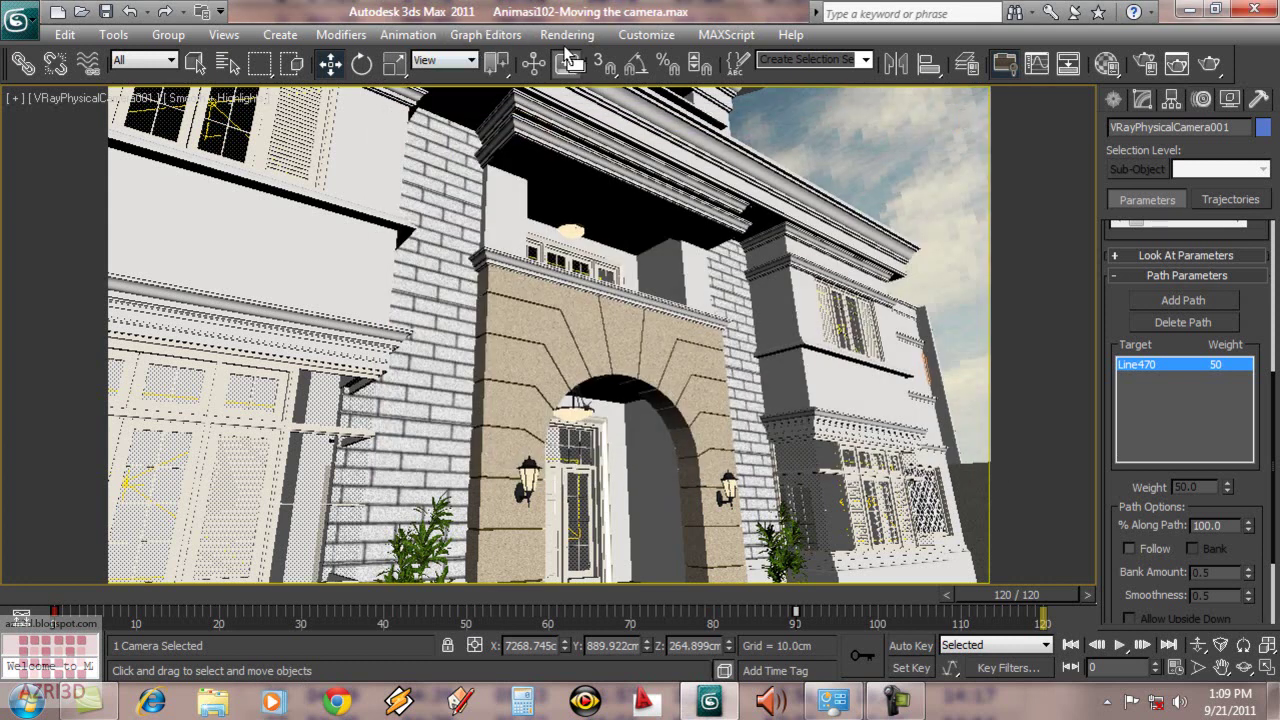
Set the render output file to the existing AVI Animasi 102 in the Moving the camera folder, allowing it to be overwritten.
left_click(567, 34)
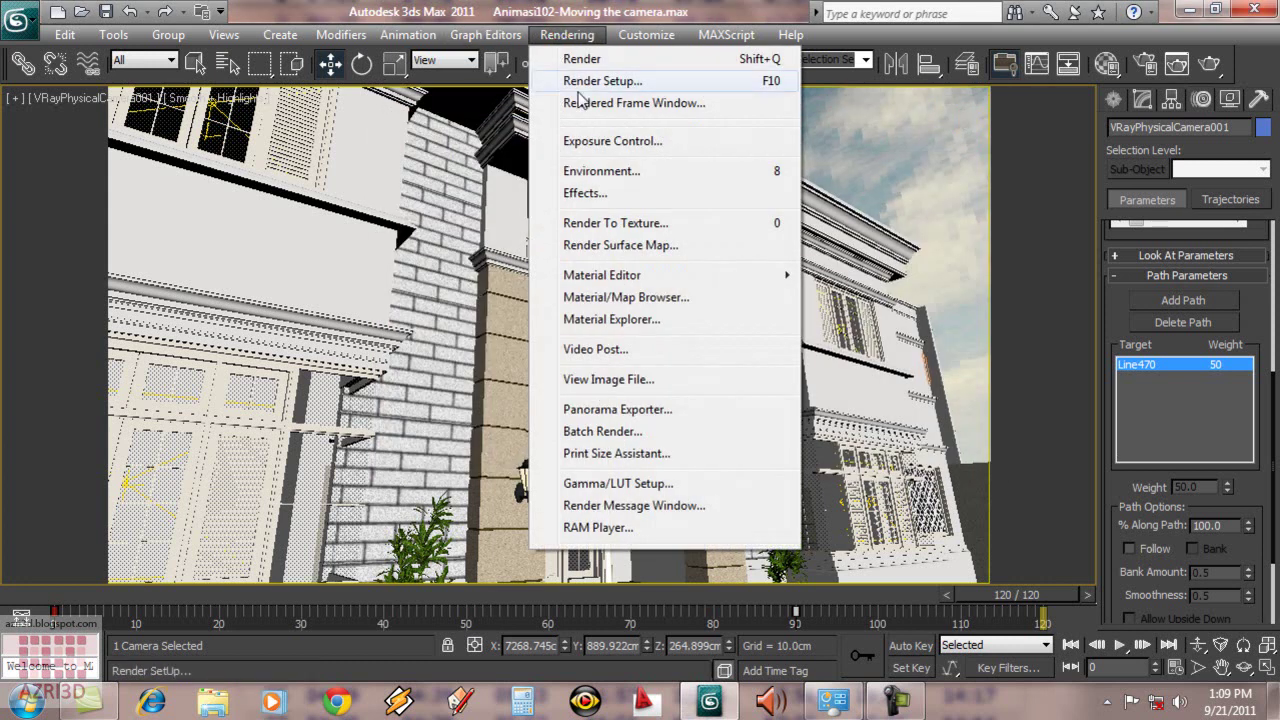
left_click(600, 83)
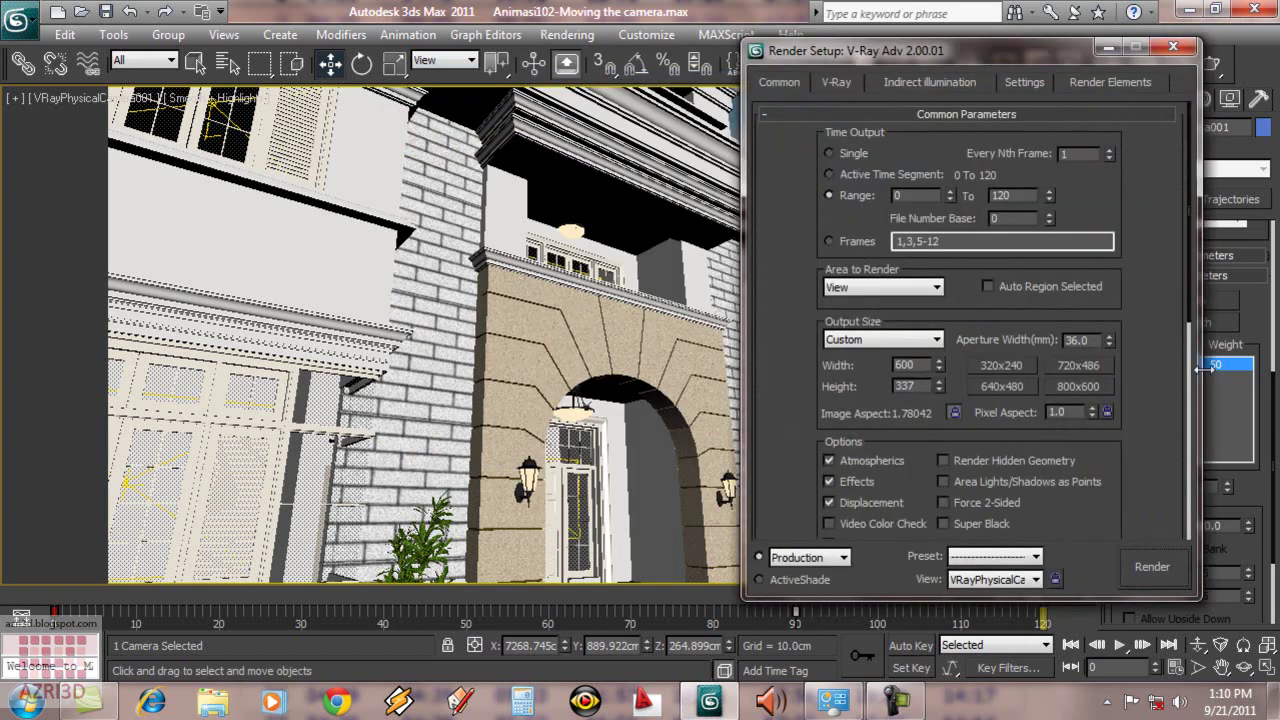
left_click_drag(1166, 466, 1150, 137)
left_click_drag(1145, 497, 1147, 429)
left_click(1085, 314)
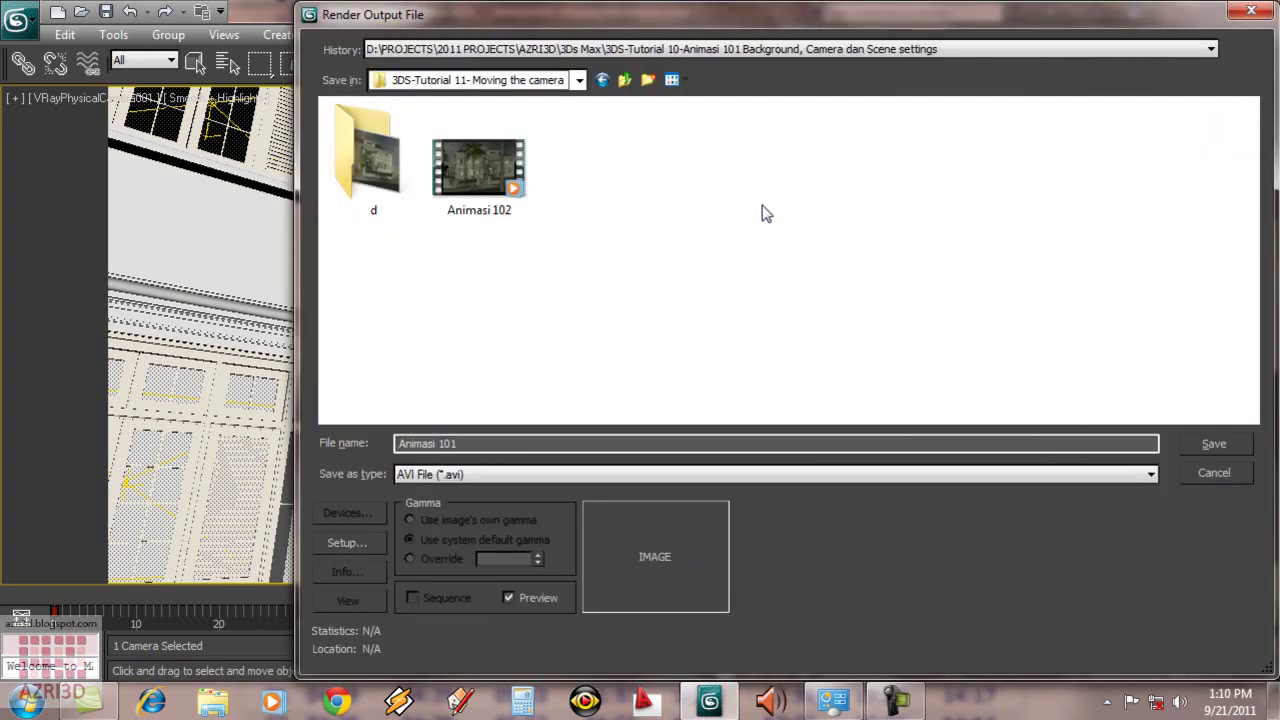
double_click(479, 170)
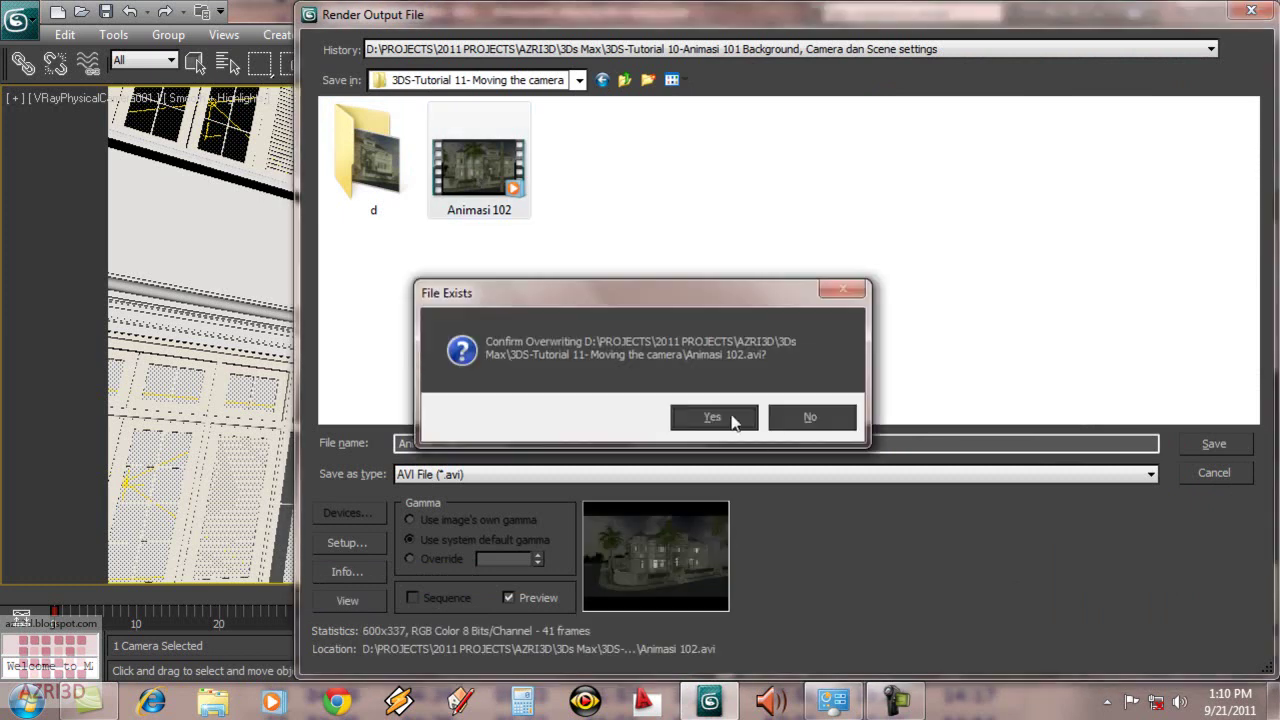
left_click(713, 418)
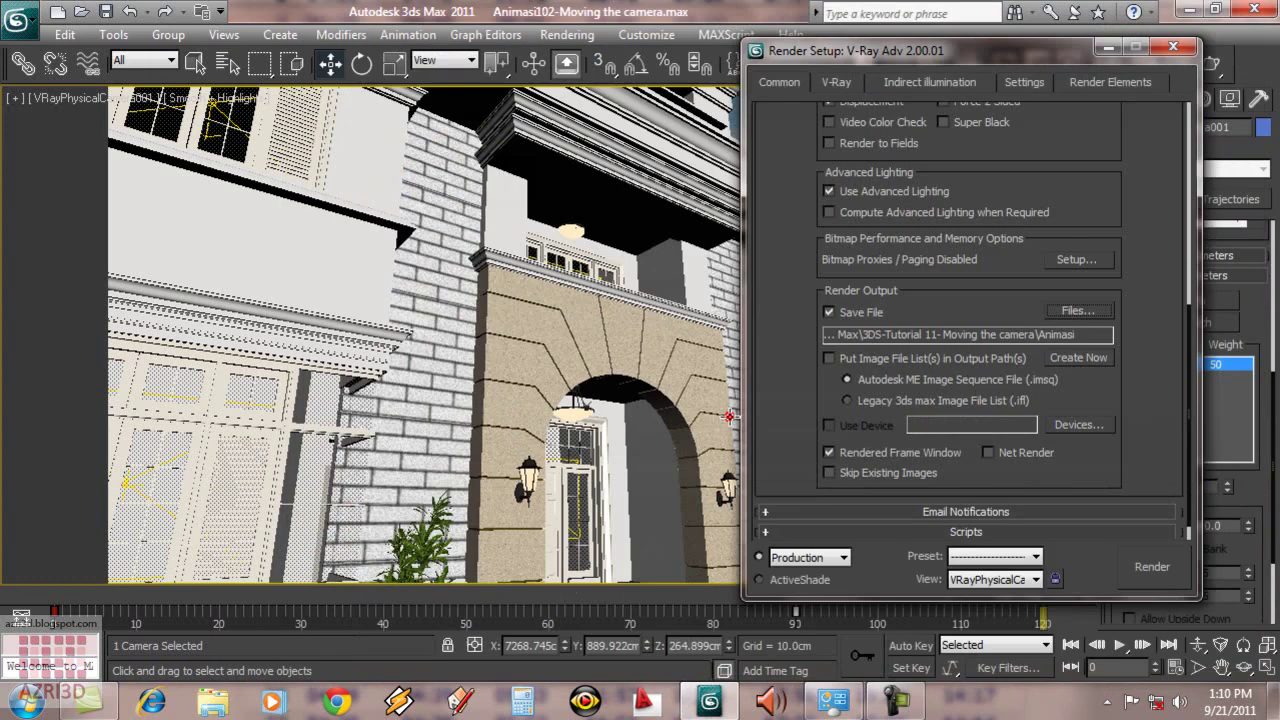
Start rendering the camera animation, agree to overwrite Animasi 102.avi, and move the rendered frame window into view.
left_click(1171, 572)
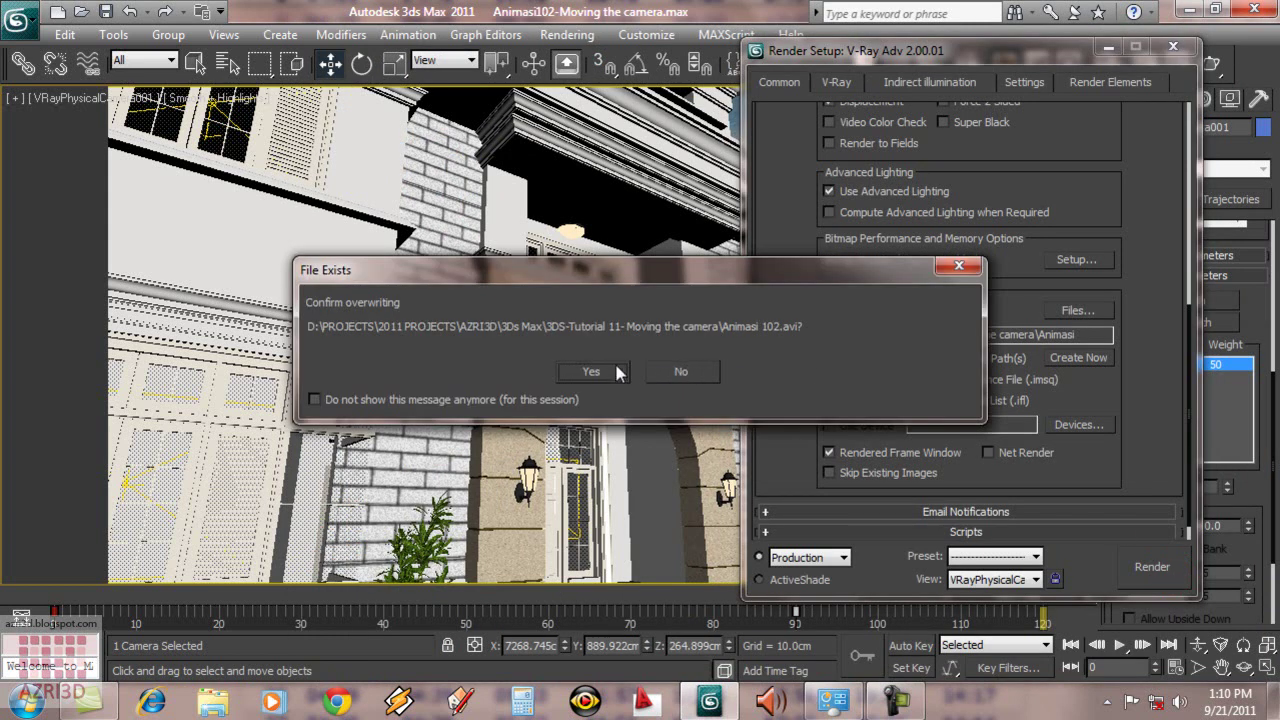
left_click(617, 372)
left_click_drag(1188, 297, 735, 122)
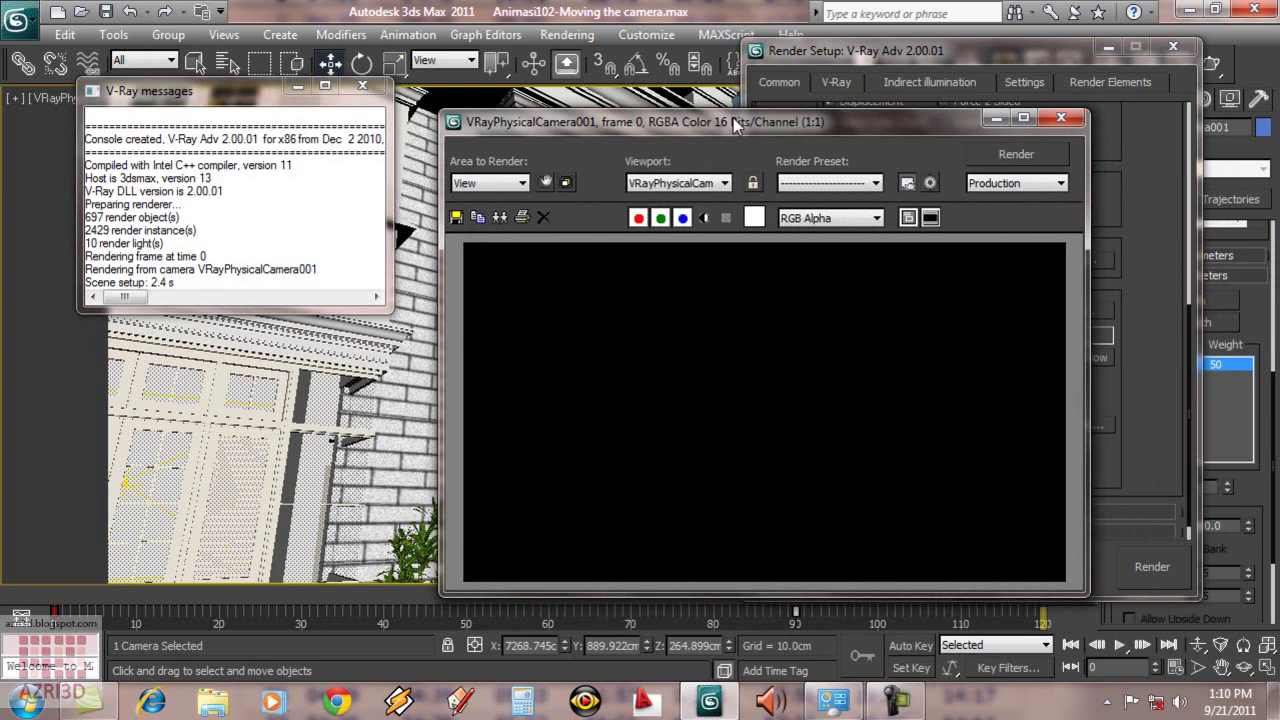